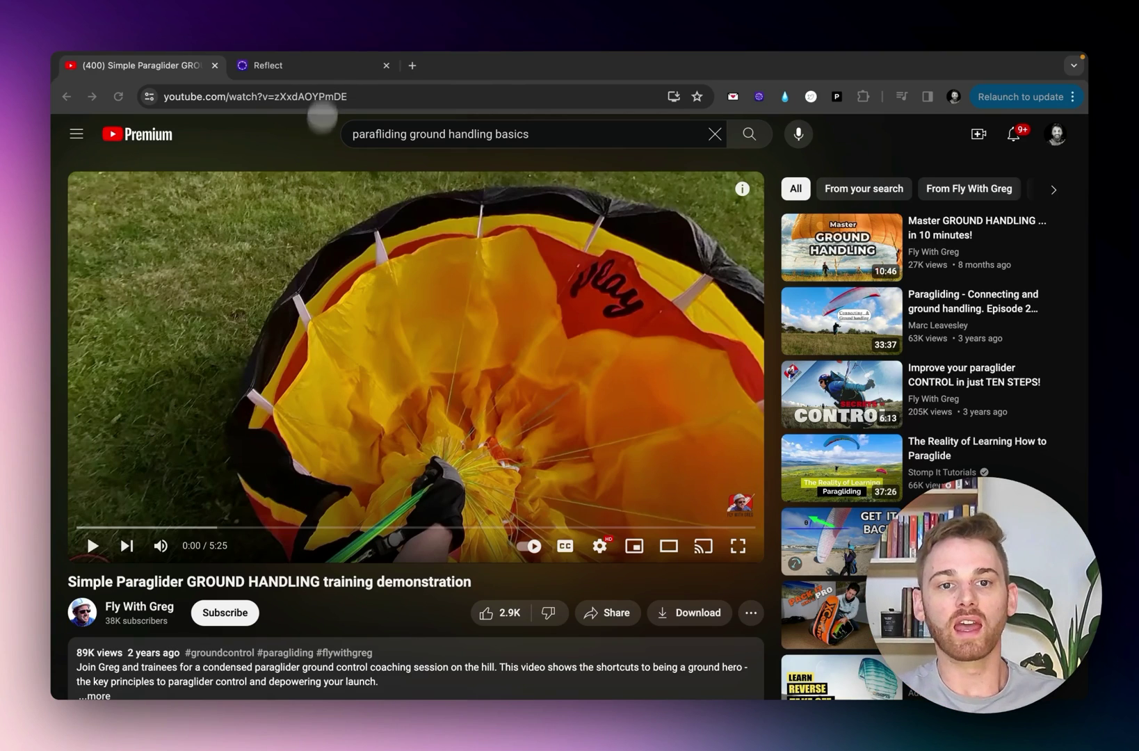
# Switch from the paragliding video to the Reflect daily note showing the YouTube/Podcast Notes prompt.
pyautogui.click(324, 66)
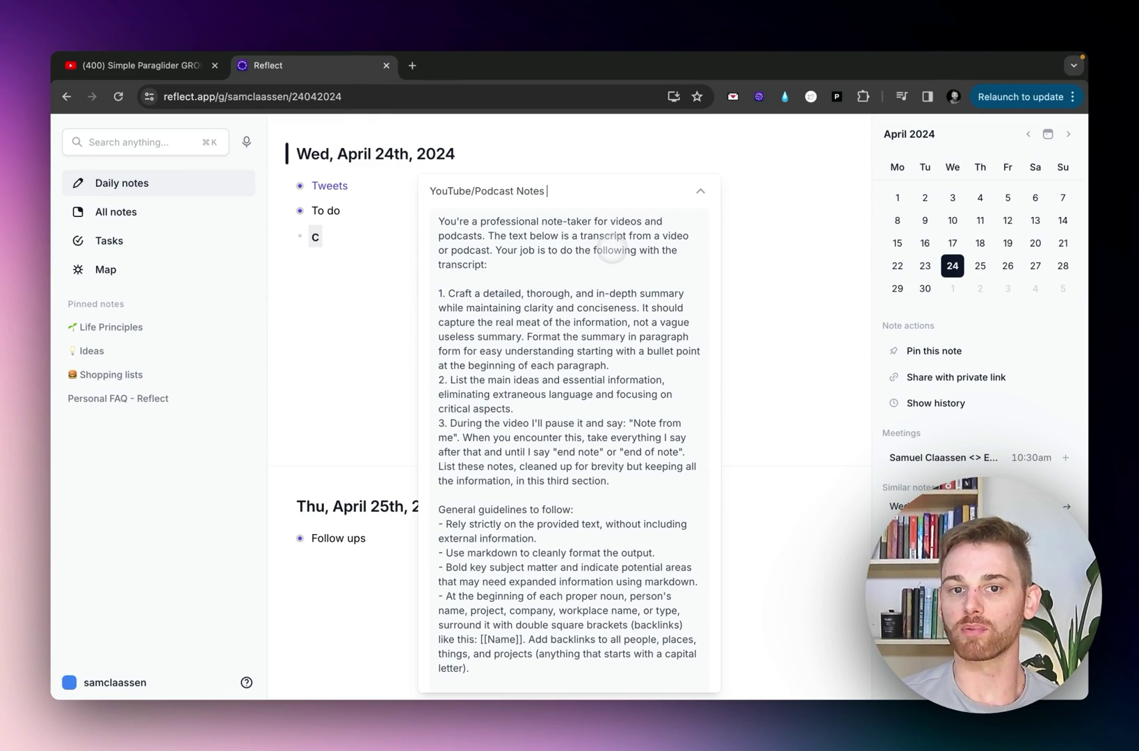
pyautogui.click(547, 191)
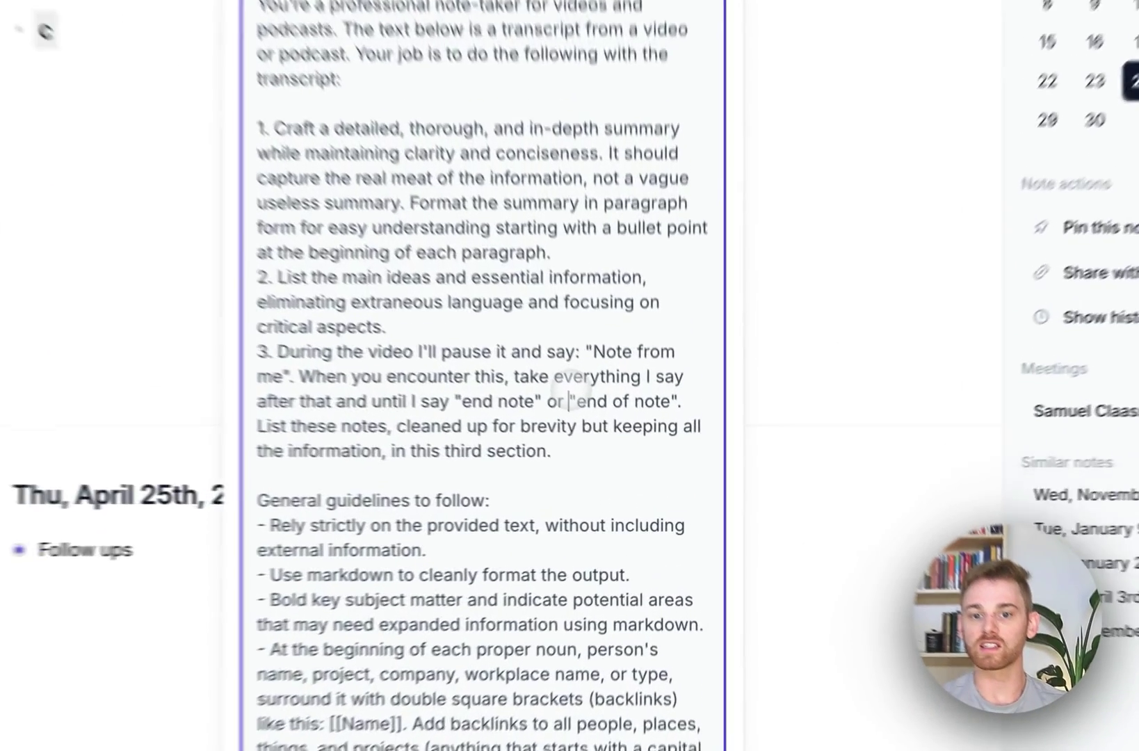
pyautogui.tripleClick(640, 466)
pyautogui.click(598, 434)
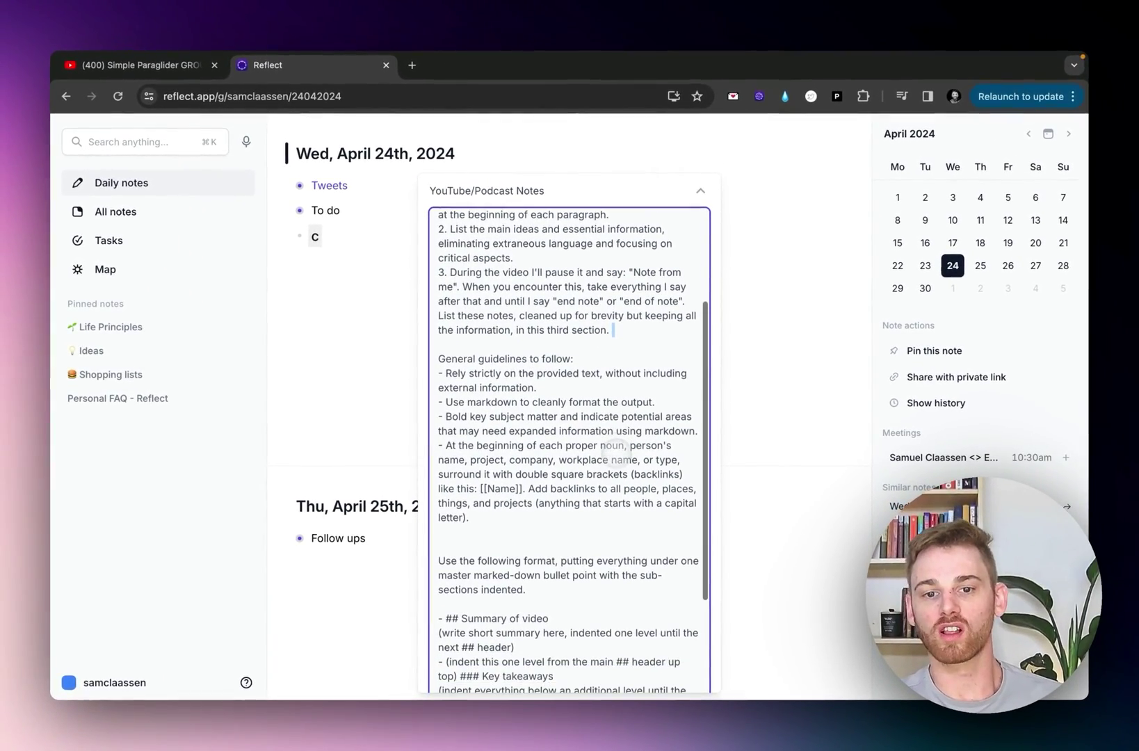
pyautogui.scroll(-1, 616, 451)
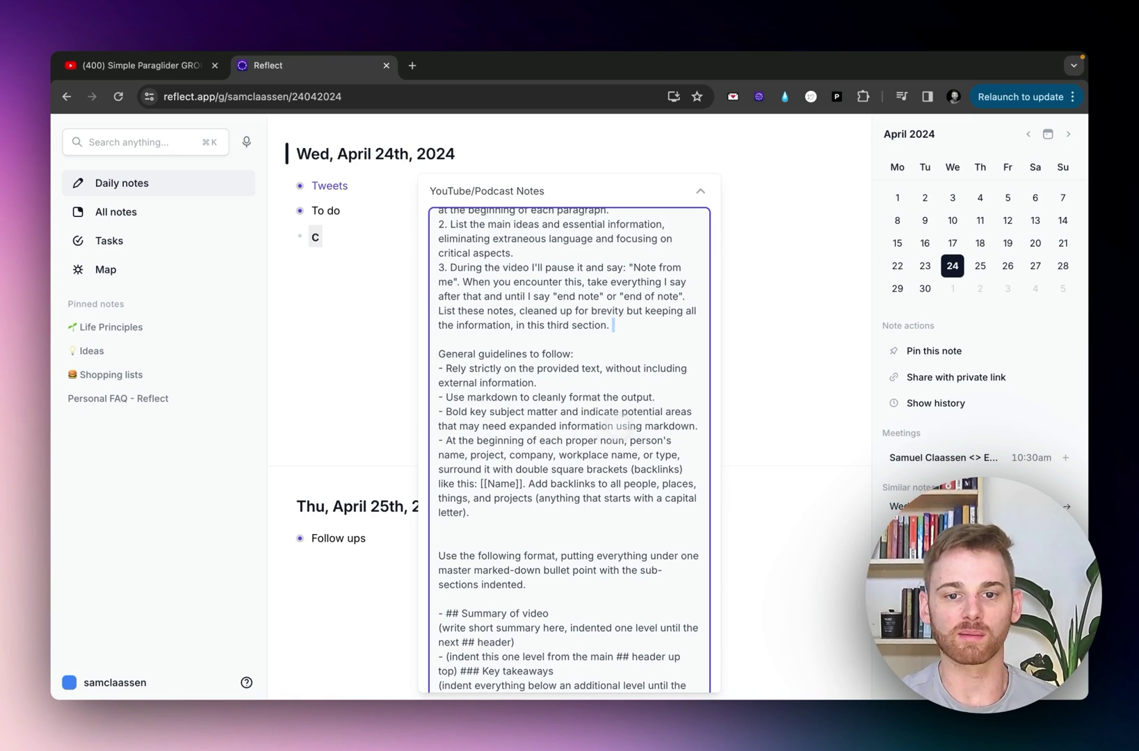
pyautogui.scroll(-5, 676, 418)
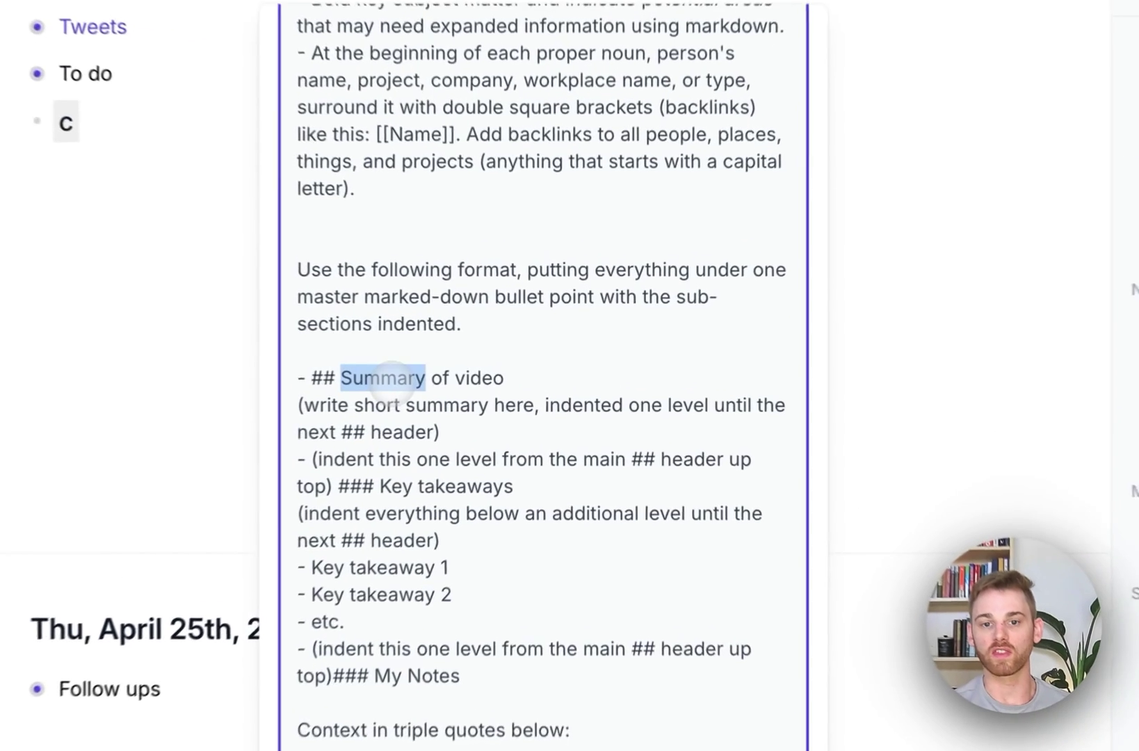
pyautogui.tripleClick(487, 373)
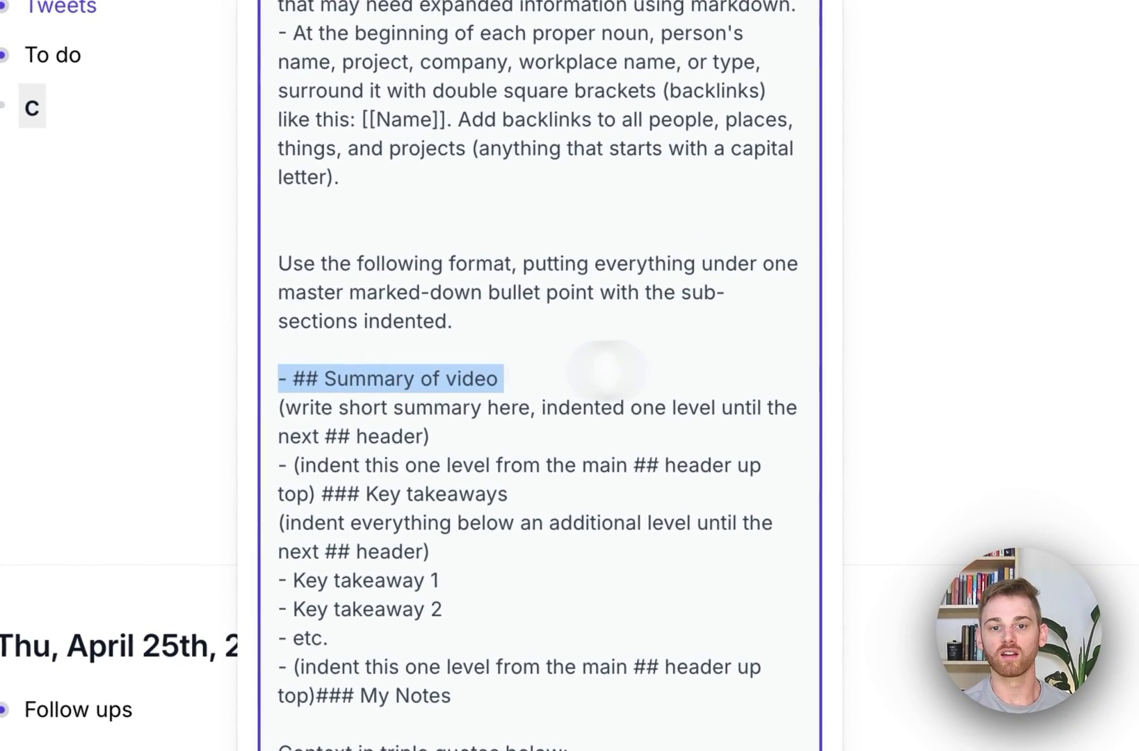
pyautogui.click(644, 376)
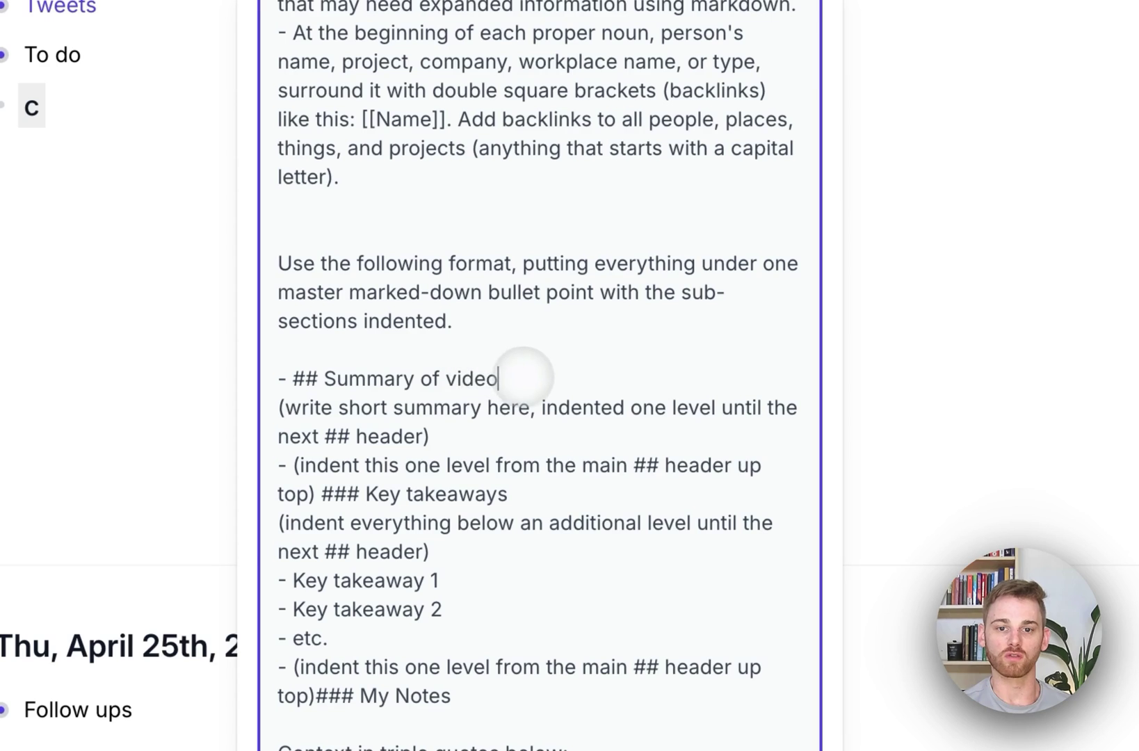
pyautogui.moveTo(525, 376); pyautogui.dragTo(324, 377)
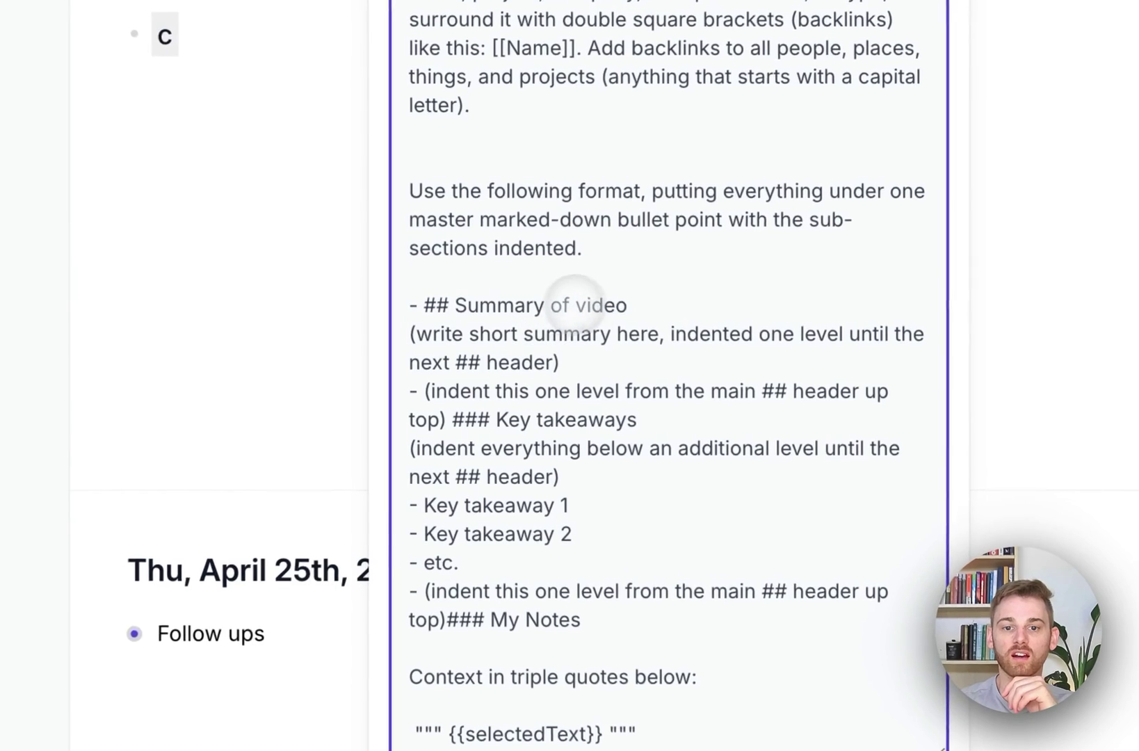
pyautogui.moveTo(543, 372); pyautogui.dragTo(551, 369)
pyautogui.moveTo(629, 304); pyautogui.dragTo(468, 304)
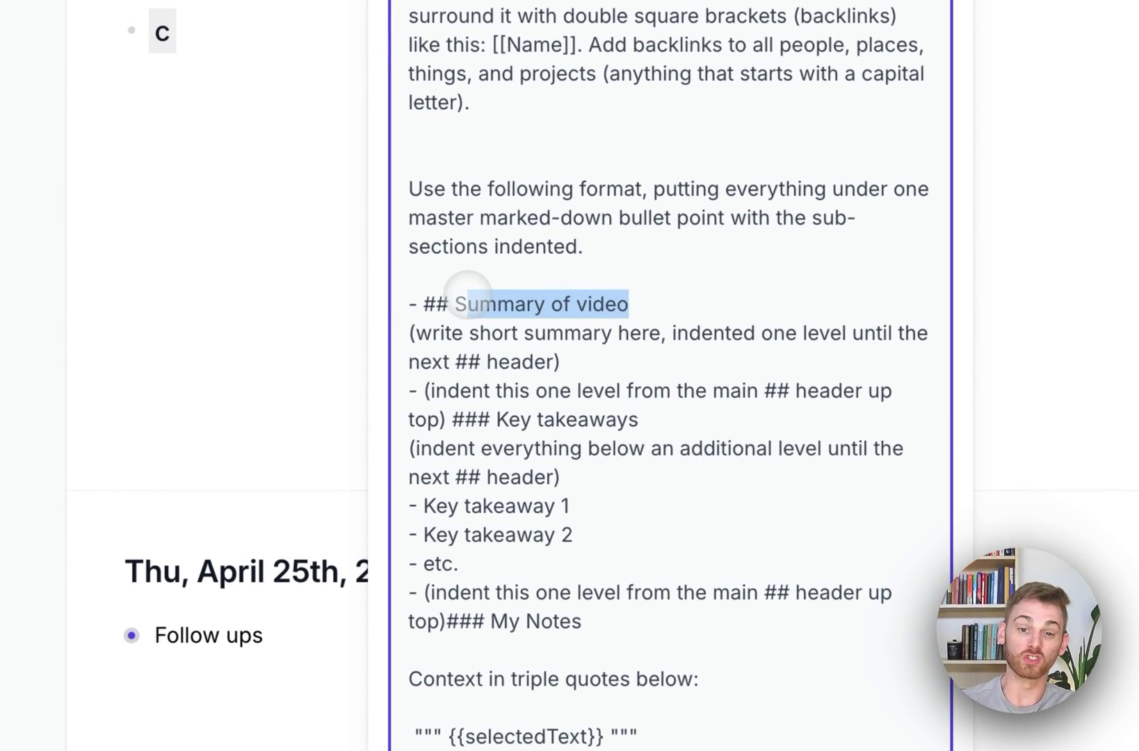
pyautogui.click(668, 353)
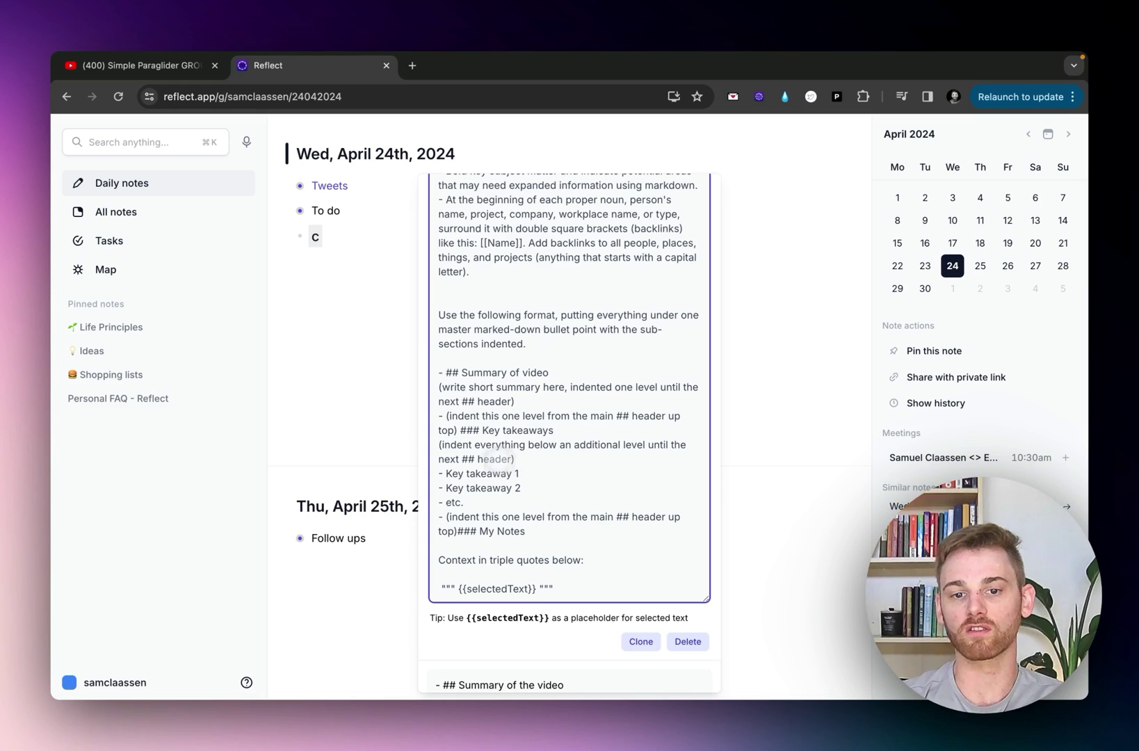
# Review the YouTube/Podcast Notes prompt's generated summary, then dismiss the prompt panel.
pyautogui.scroll(4, 487, 461)
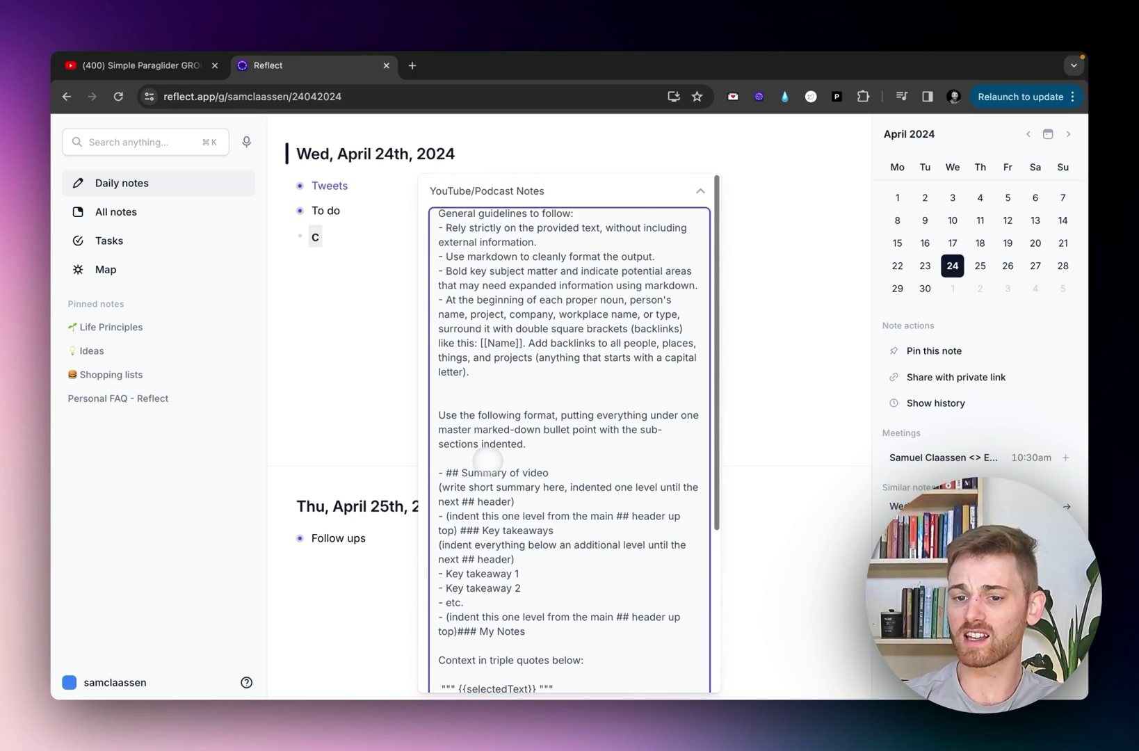
pyautogui.scroll(5, 487, 461)
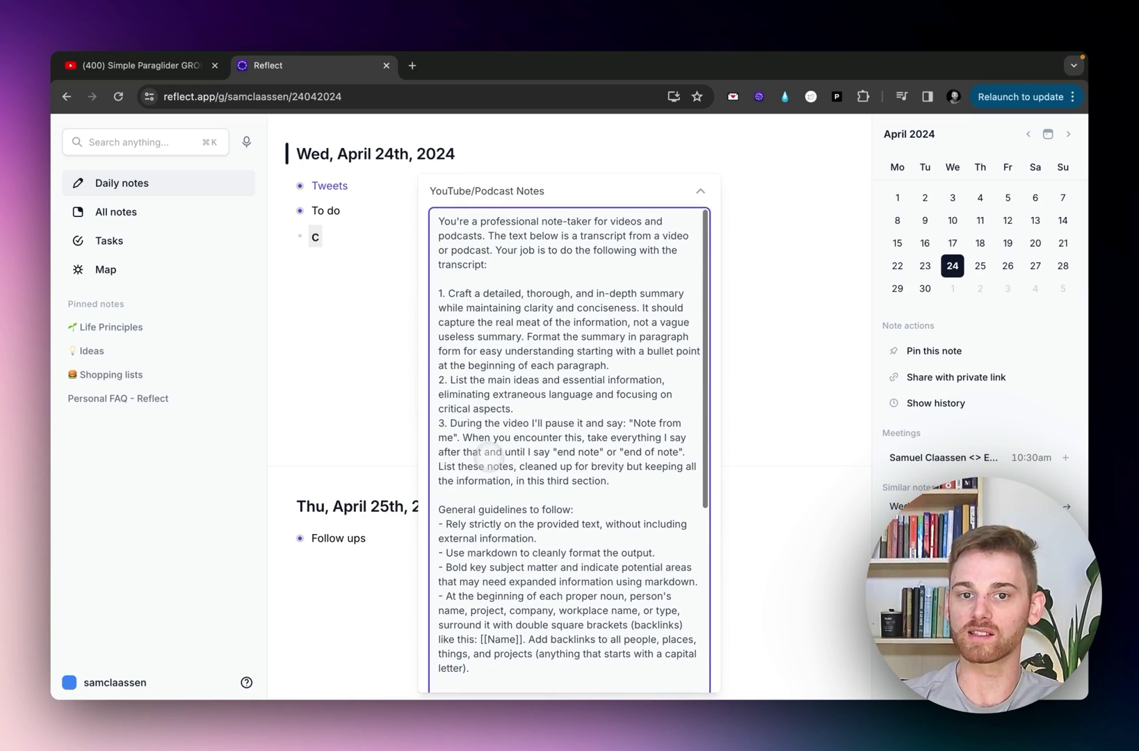
pyautogui.scroll(-5, 514, 445)
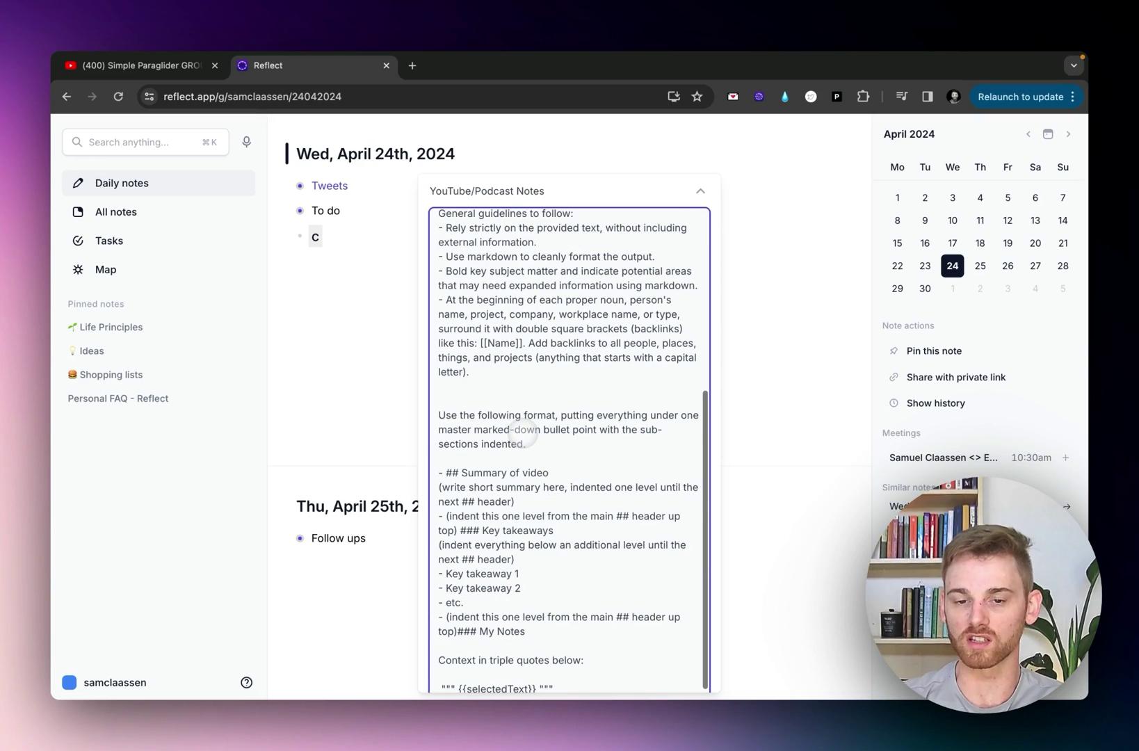
pyautogui.scroll(-3, 523, 432)
pyautogui.scroll(3, 524, 434)
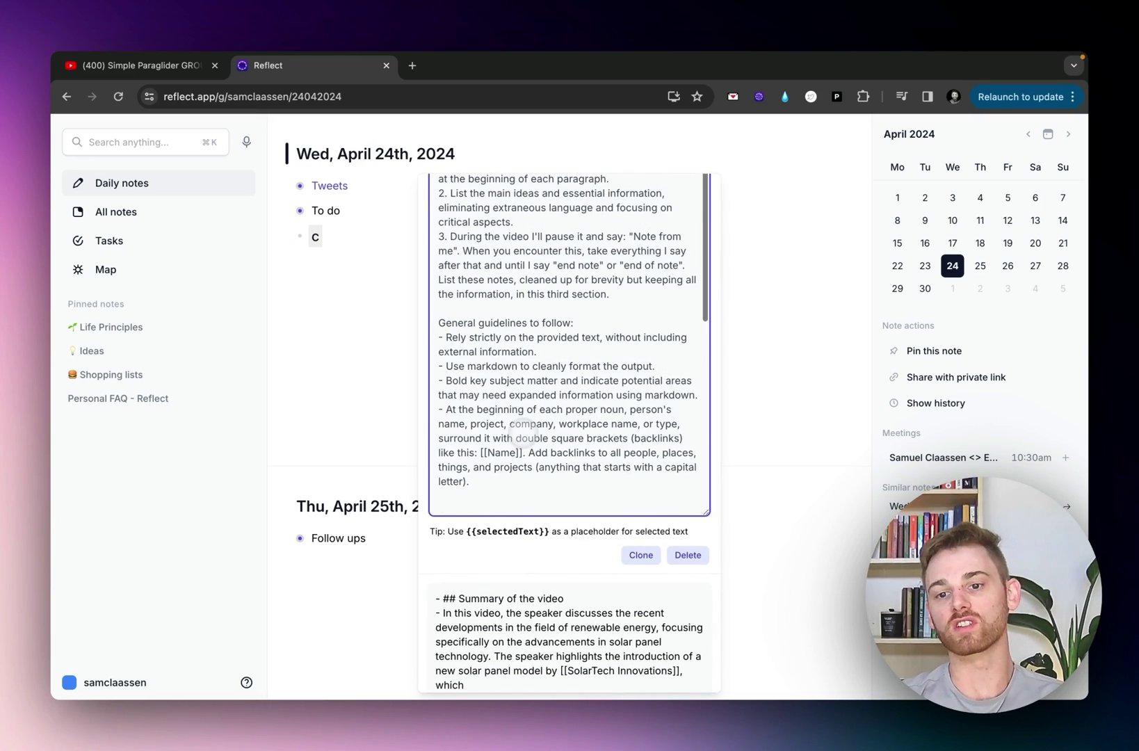
pyautogui.scroll(5, 526, 436)
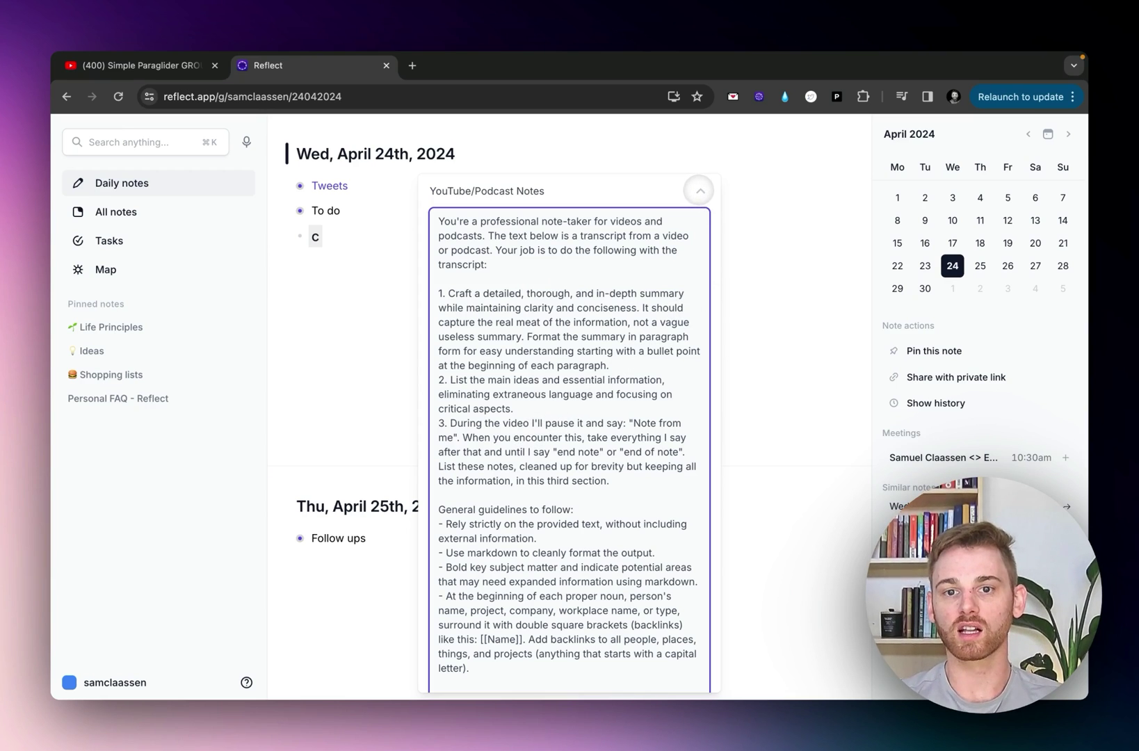
pyautogui.scroll(-10, 692, 195)
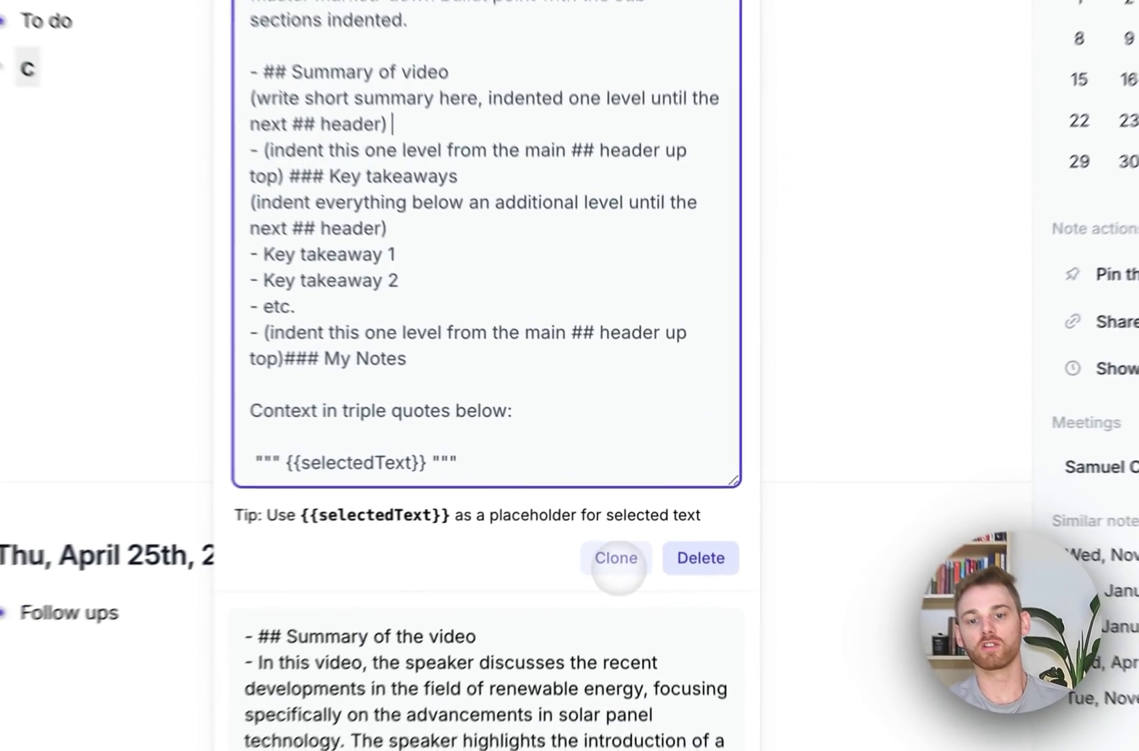
pyautogui.scroll(10, 555, 278)
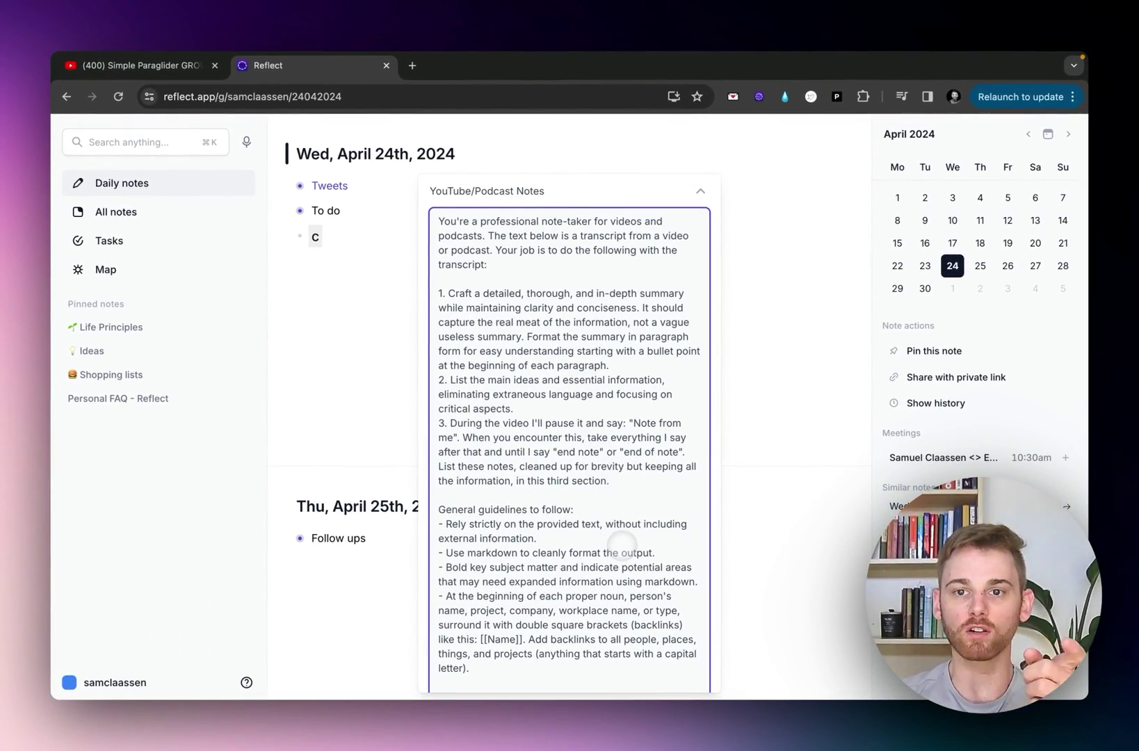
pyautogui.click(791, 212)
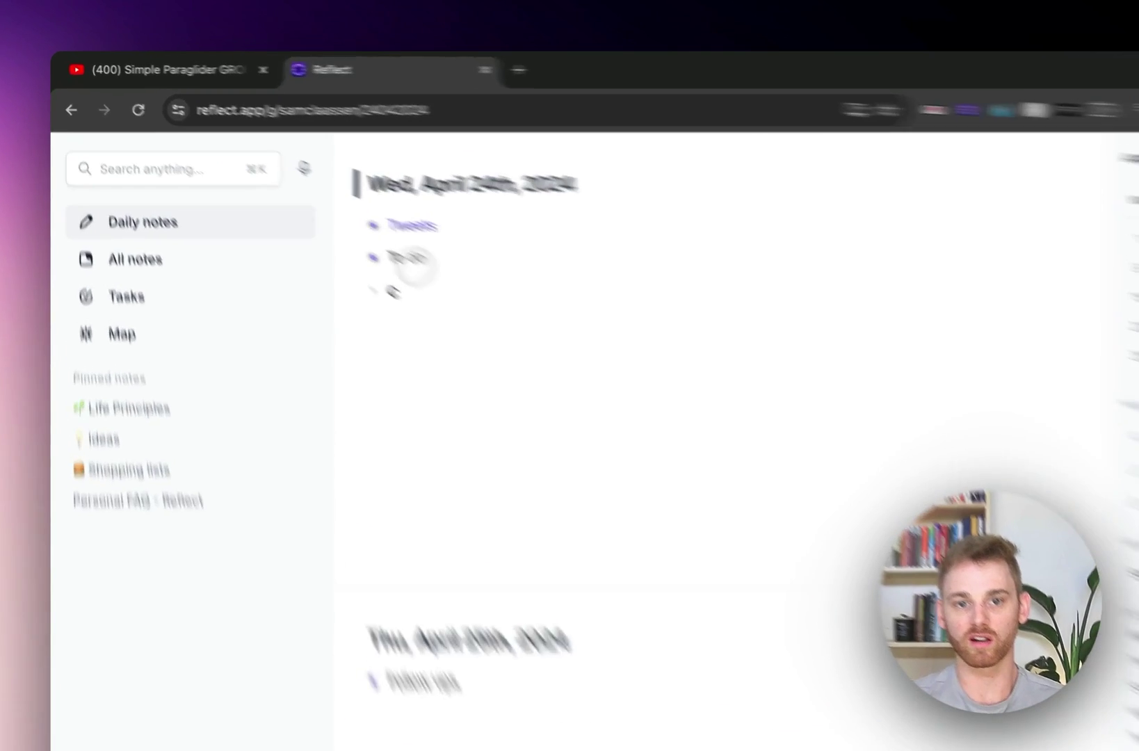
# Delete the stray C, add a new line under To do and start an audio memo recording.
pyautogui.press('BackSpace')
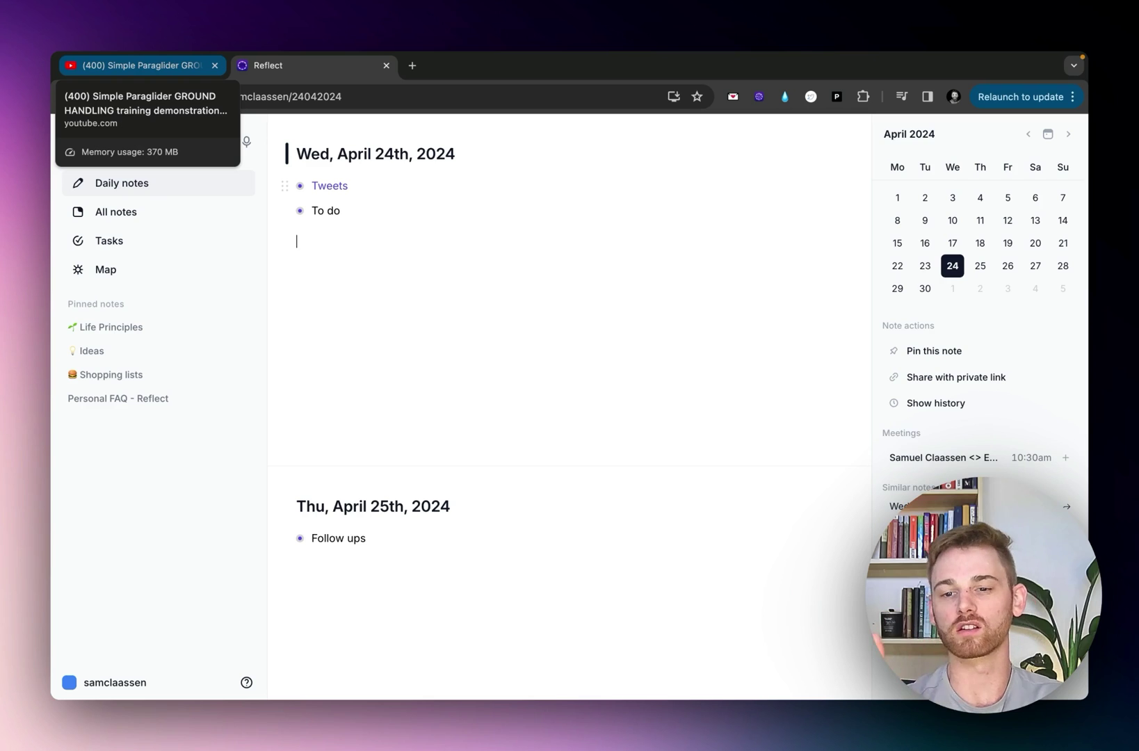
pyautogui.click(198, 449)
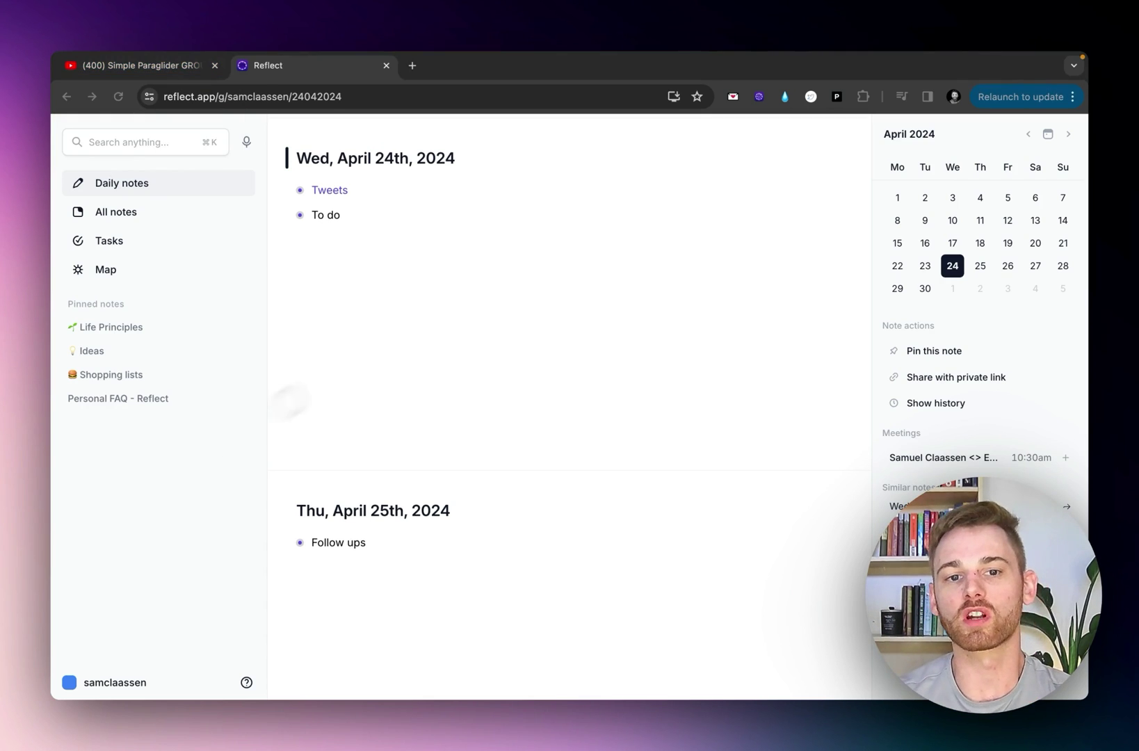
pyautogui.click(431, 267)
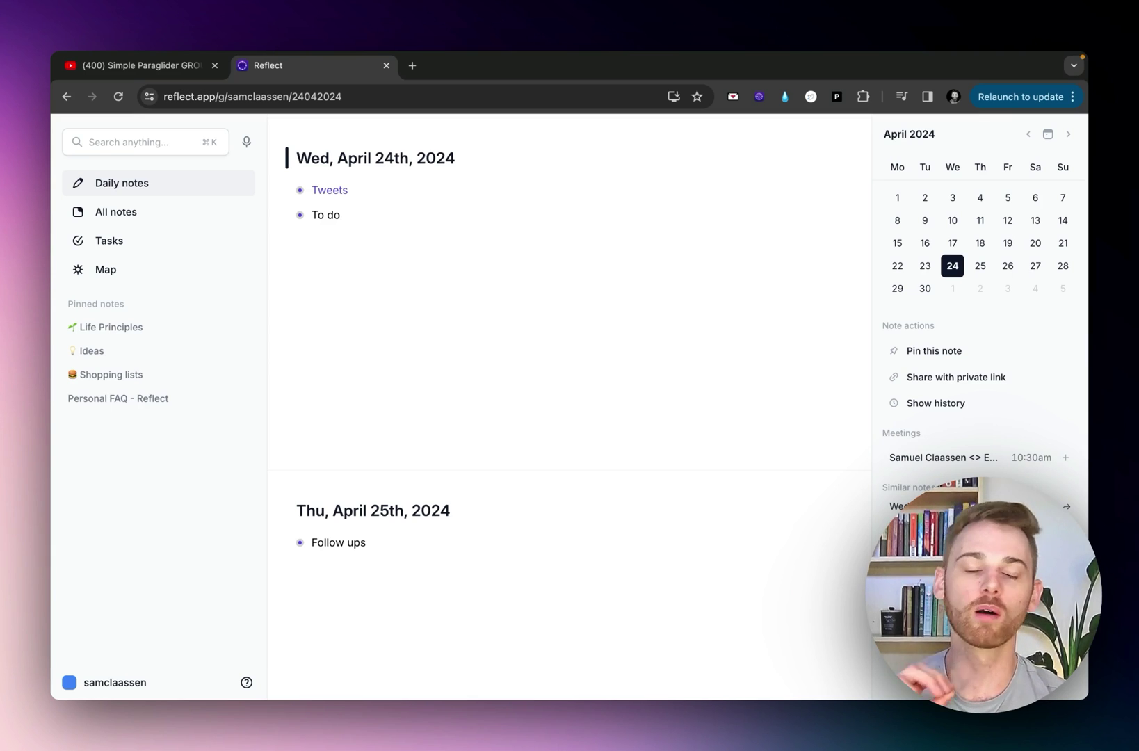
pyautogui.click(445, 264)
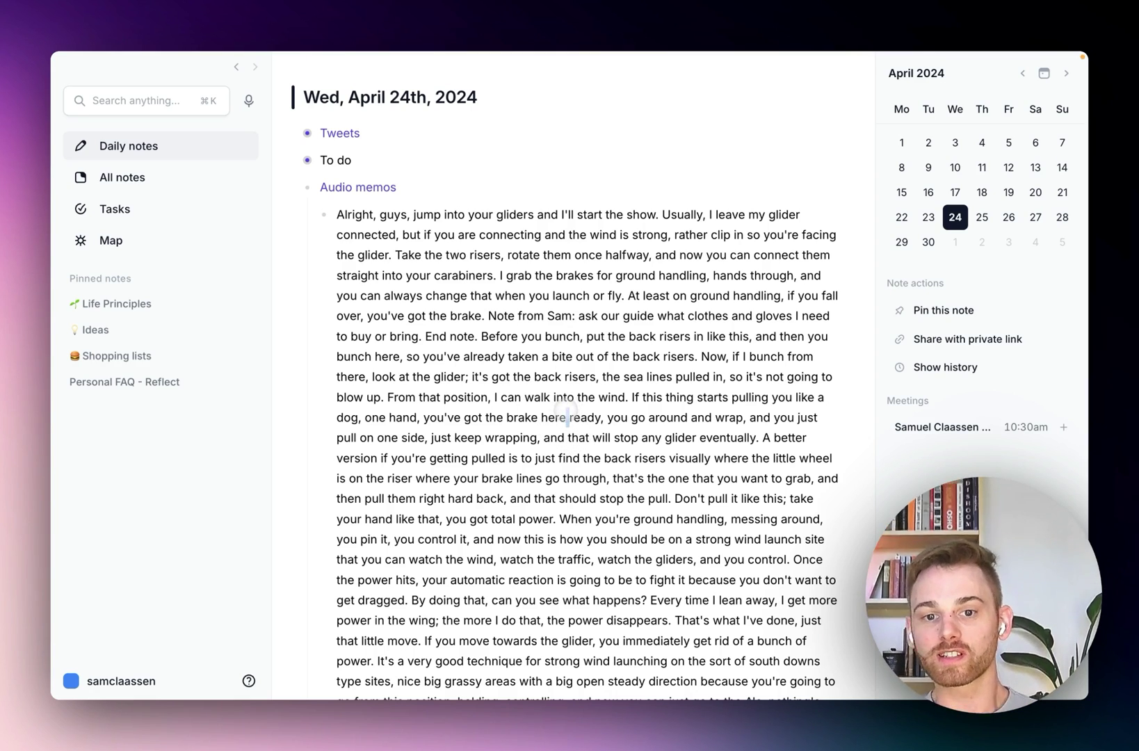
pyautogui.tripleClick(565, 408)
pyautogui.scroll(-10, 563, 410)
pyautogui.scroll(10, 564, 410)
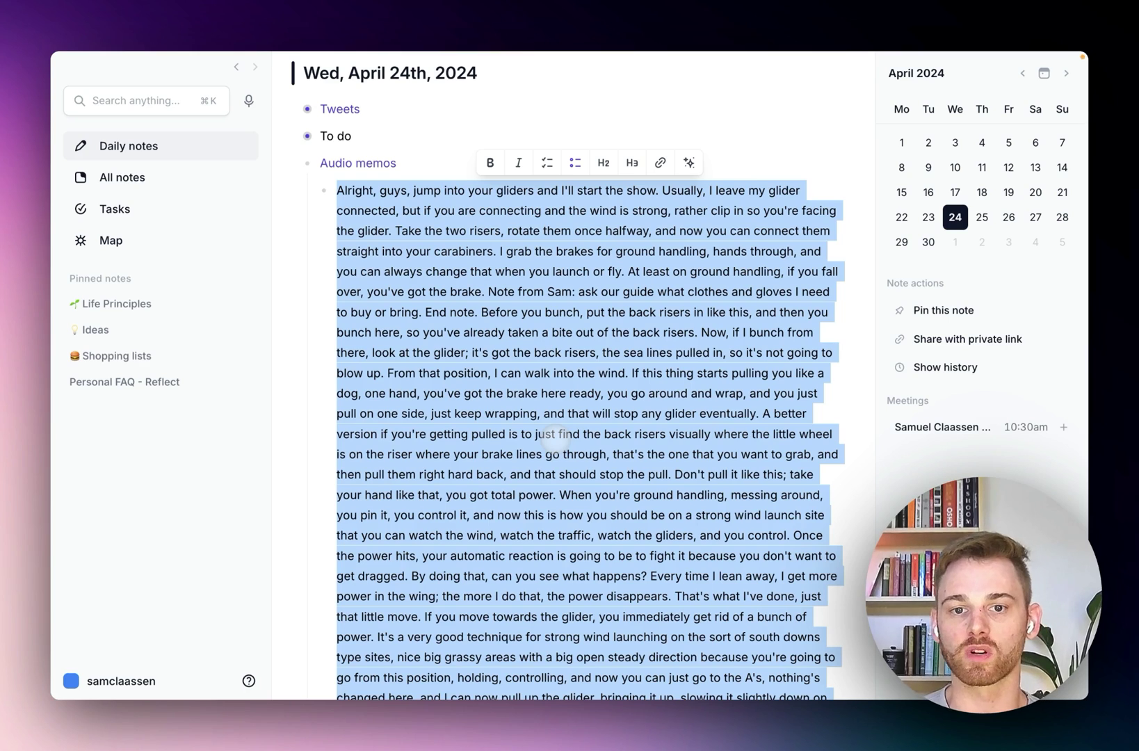
pyautogui.click(467, 392)
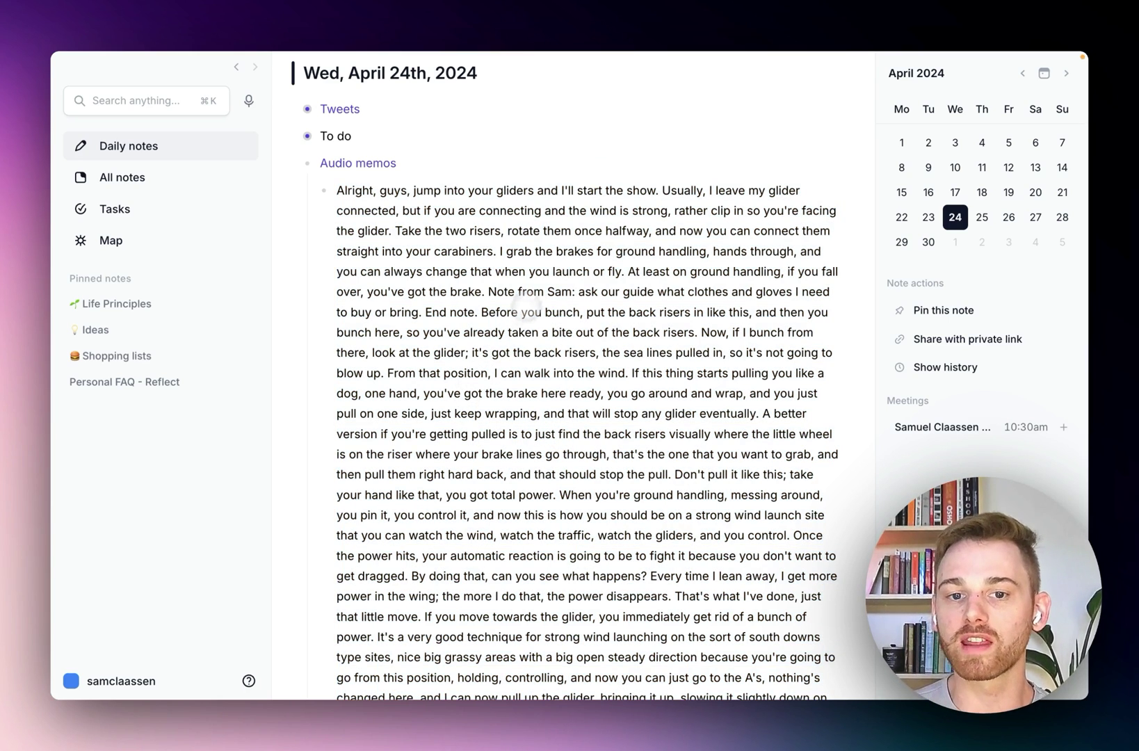
pyautogui.moveTo(488, 292); pyautogui.dragTo(496, 294)
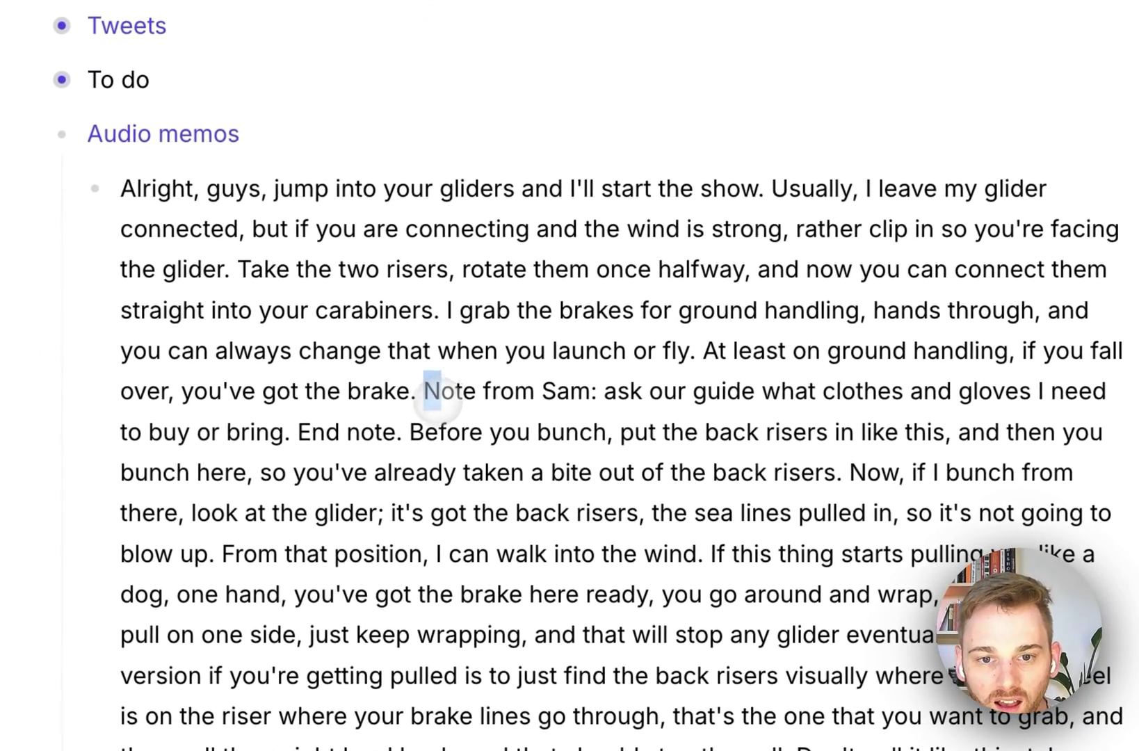
pyautogui.moveTo(432, 393); pyautogui.dragTo(391, 432)
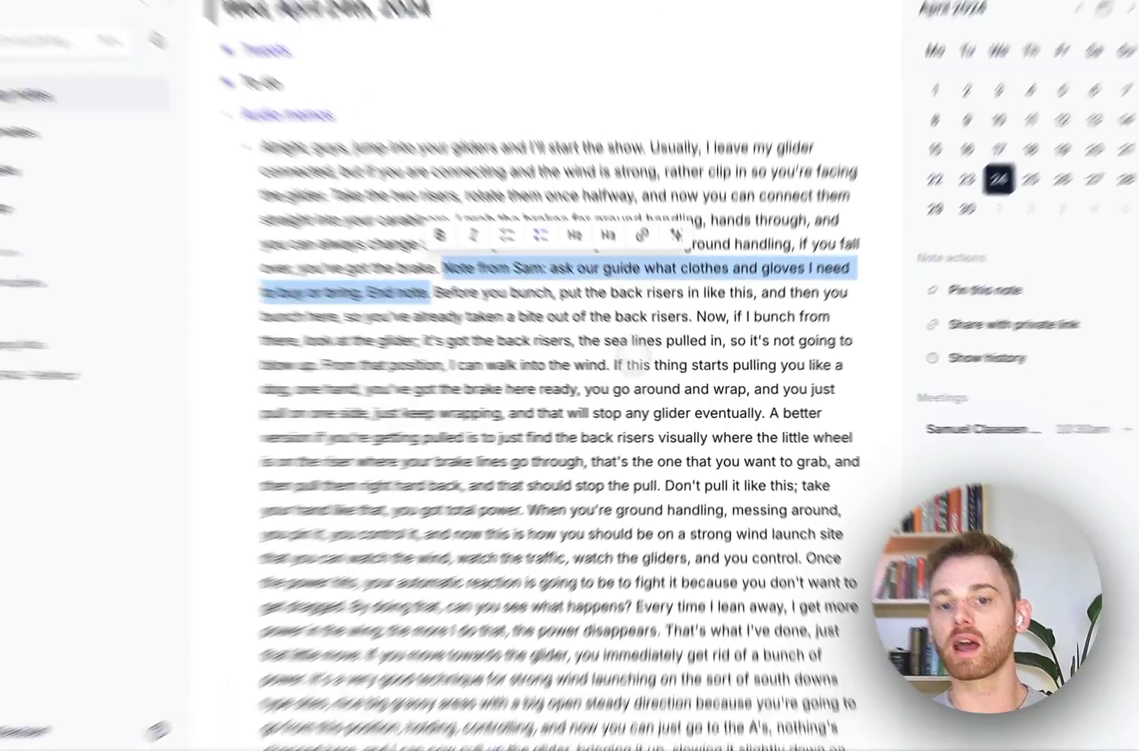
pyautogui.click(650, 393)
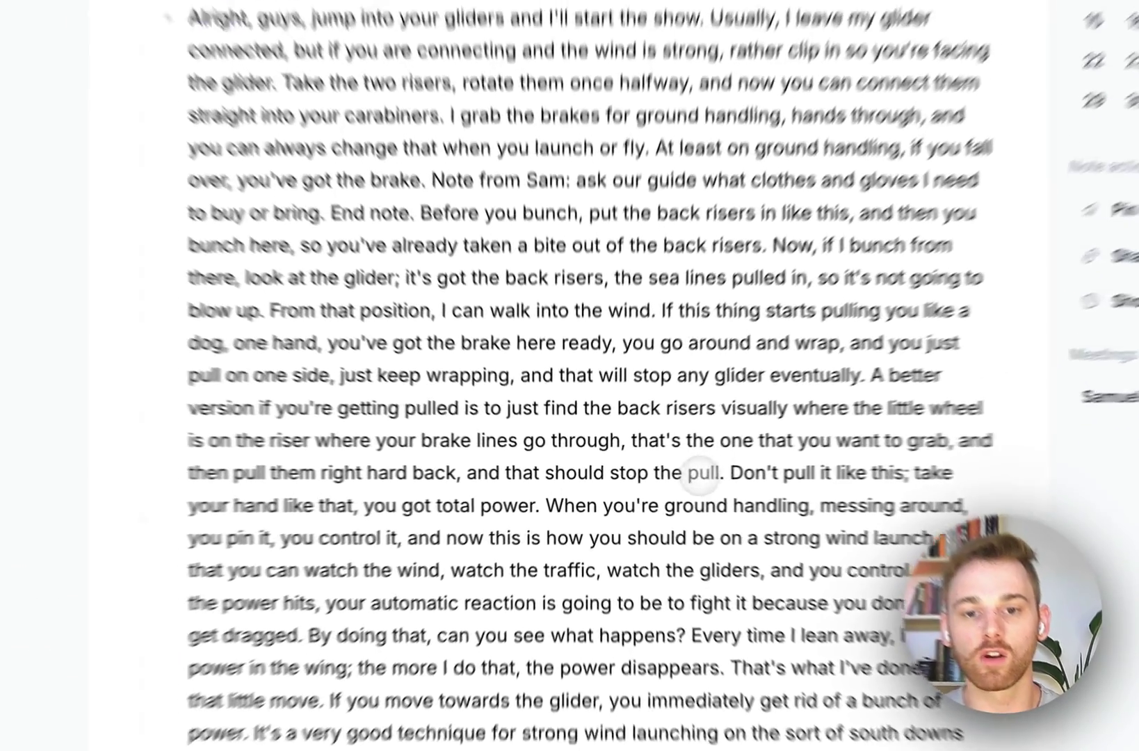
# Run the YouTube/Podcast Notes AI prompt on the selected paragliding transcript paragraph.
pyautogui.keyDown('shift'); pyautogui.click(644, 474); pyautogui.keyUp('shift')
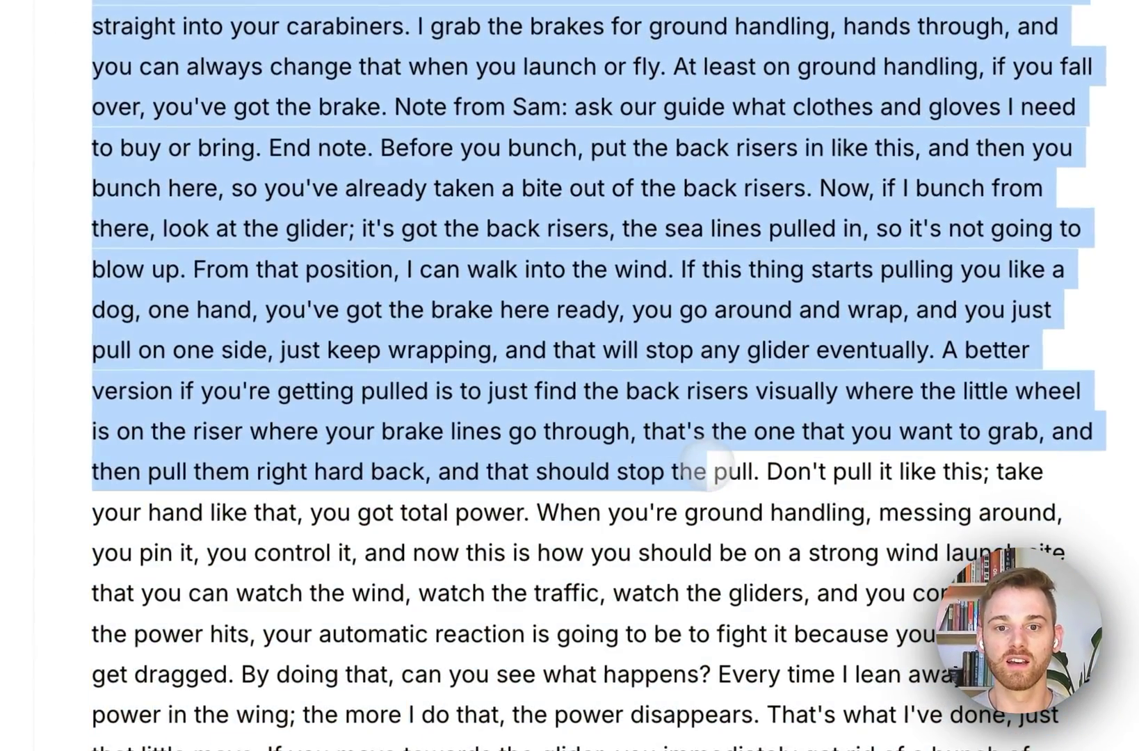
pyautogui.click(609, 267)
pyautogui.tripleClick(417, 350)
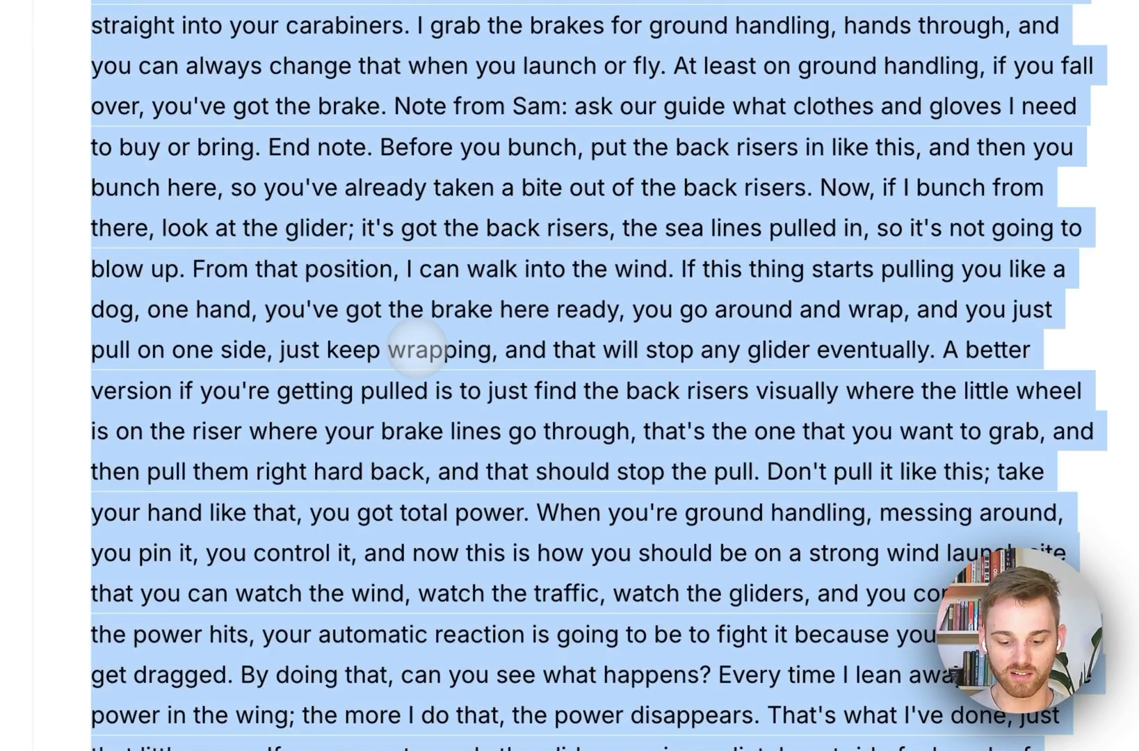
pyautogui.press('super+j')
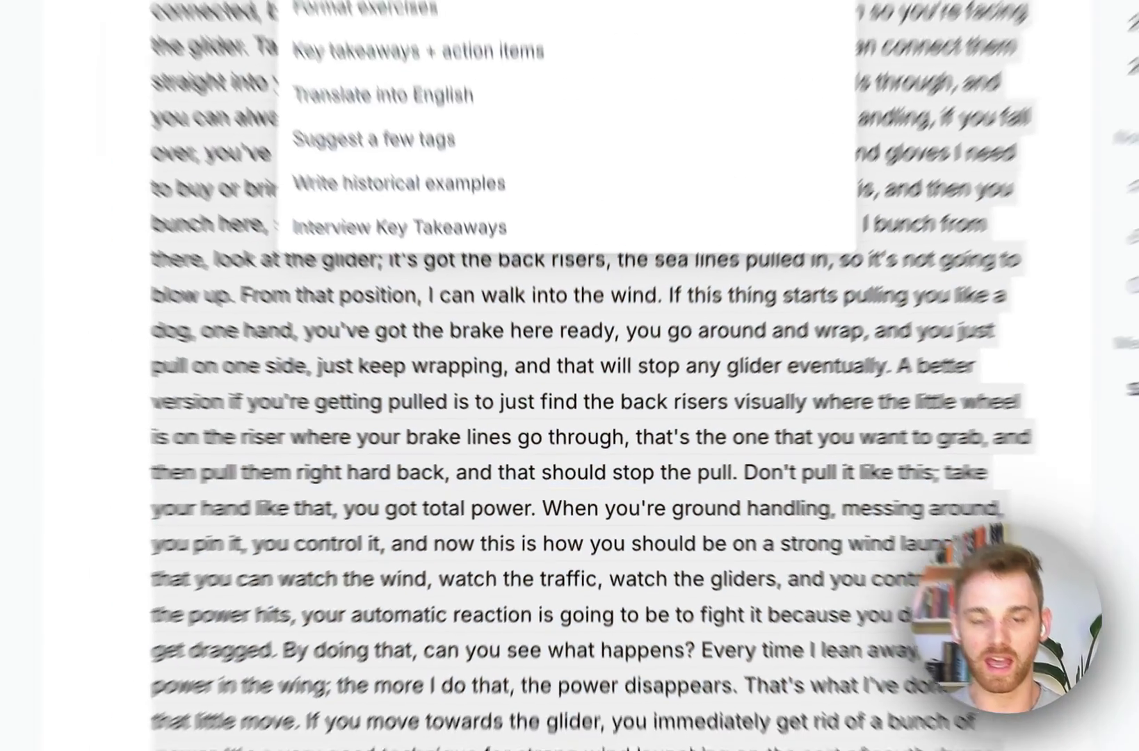
pyautogui.write('you')
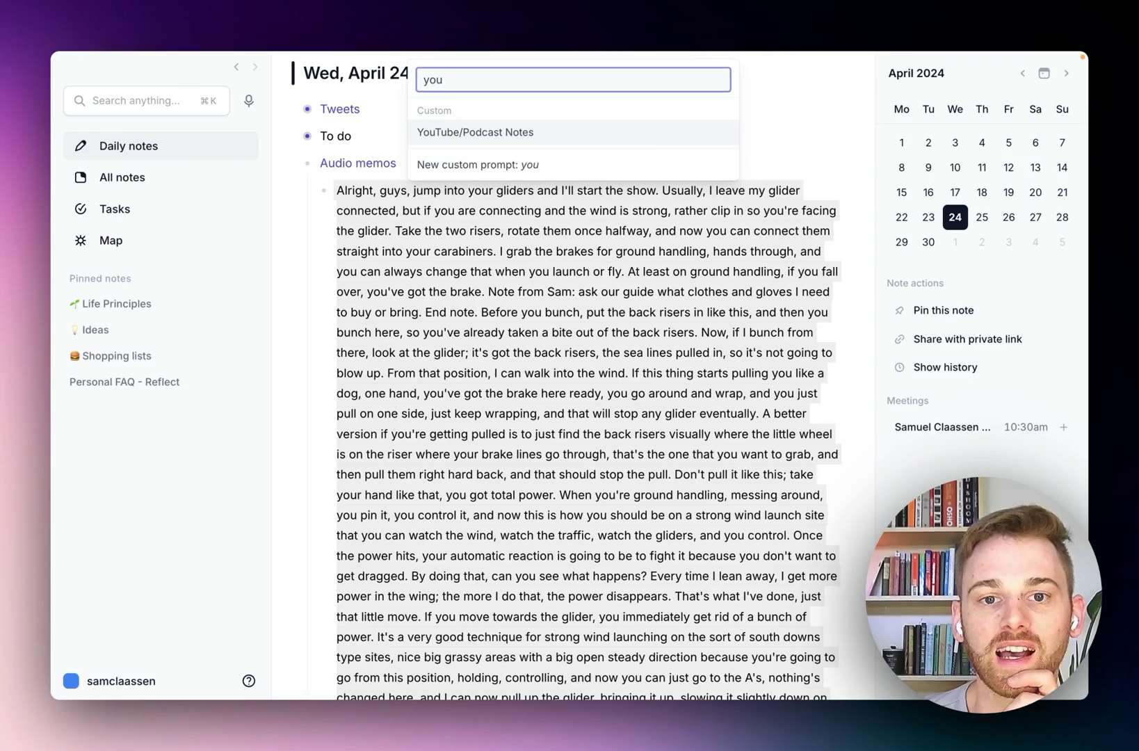
pyautogui.press('Return')
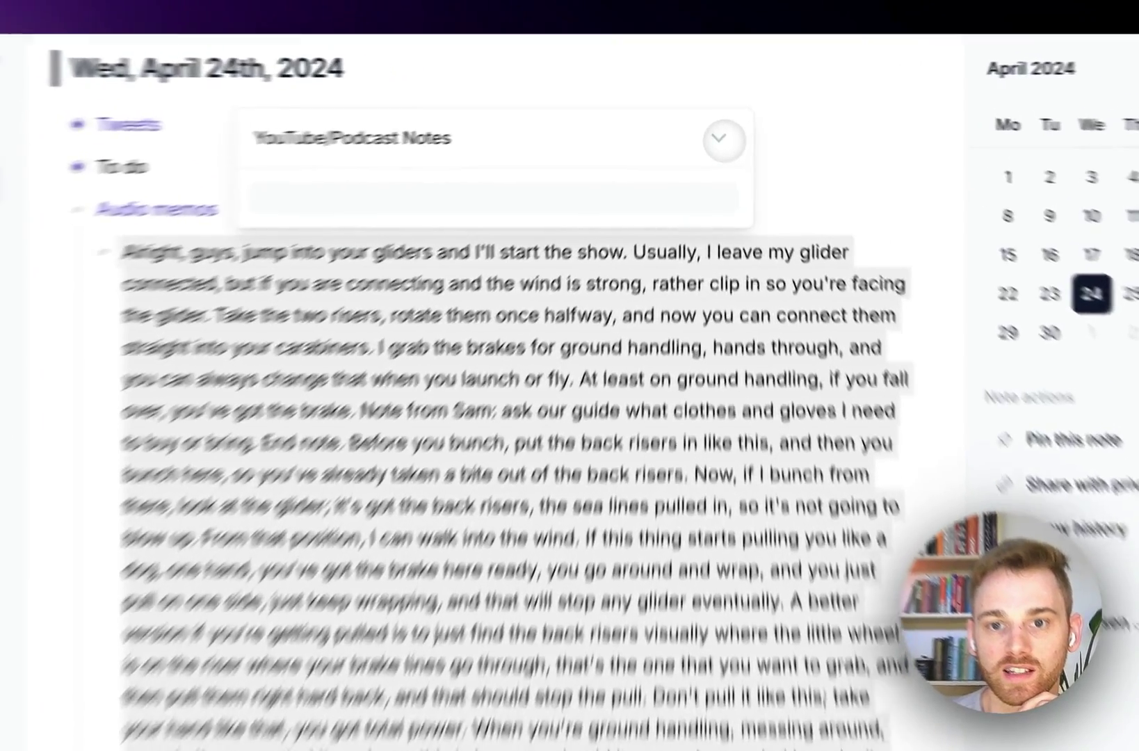
pyautogui.click(716, 117)
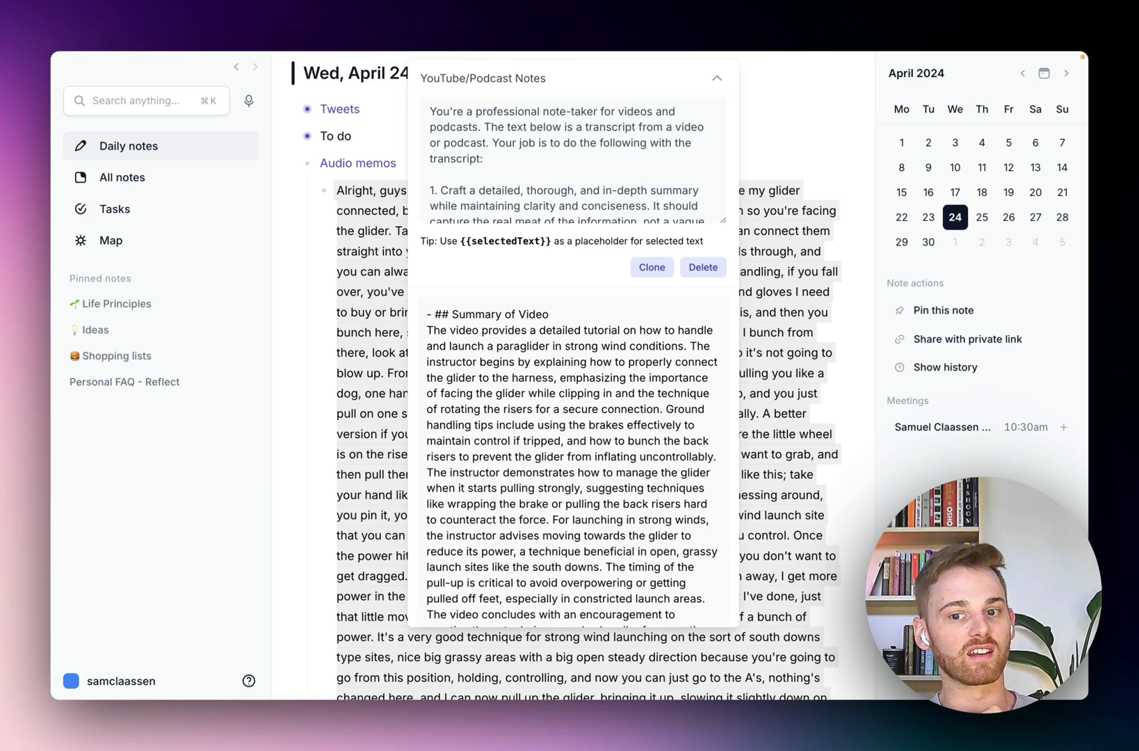
pyautogui.scroll(-3, 501, 399)
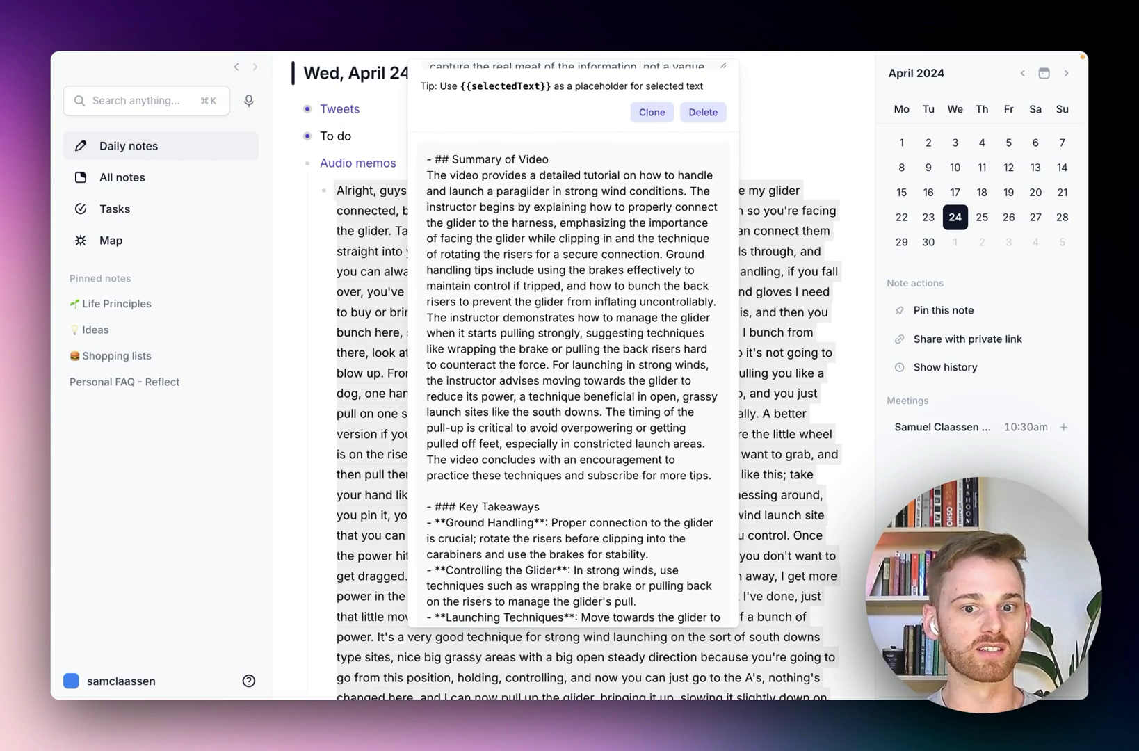
pyautogui.scroll(-3, 490, 410)
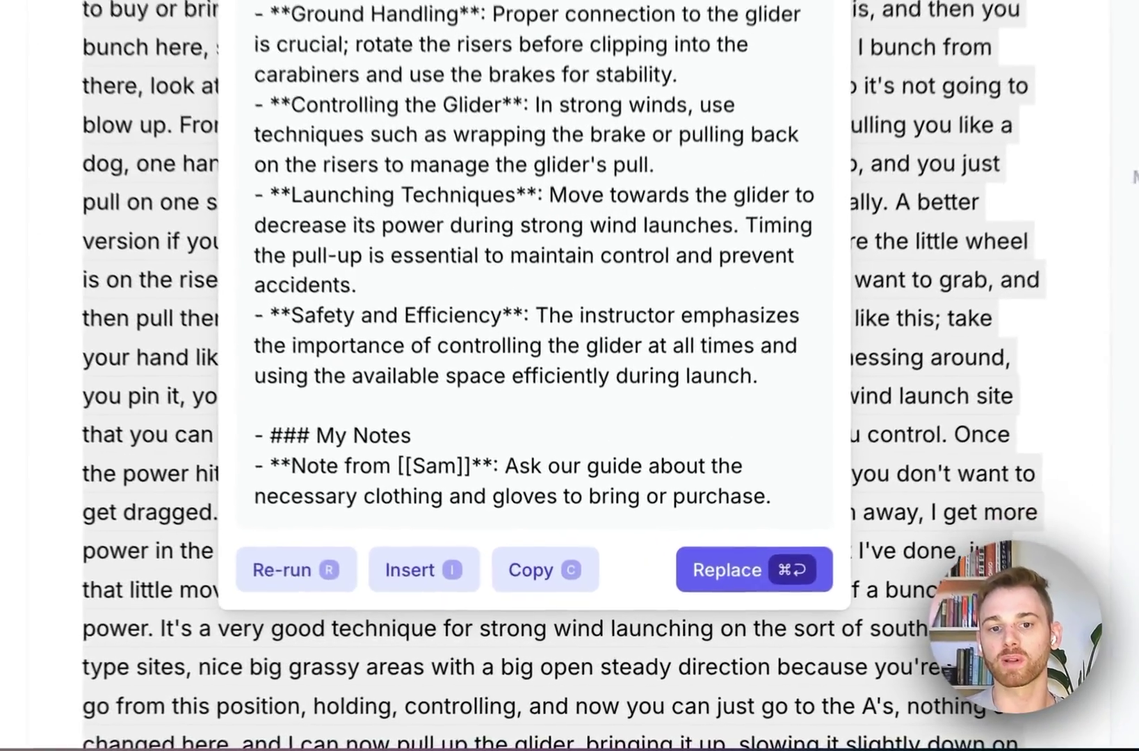
# Replace the raw transcript with the generated Summary of Video, Key Takeaways and My Notes.
pyautogui.click(675, 605)
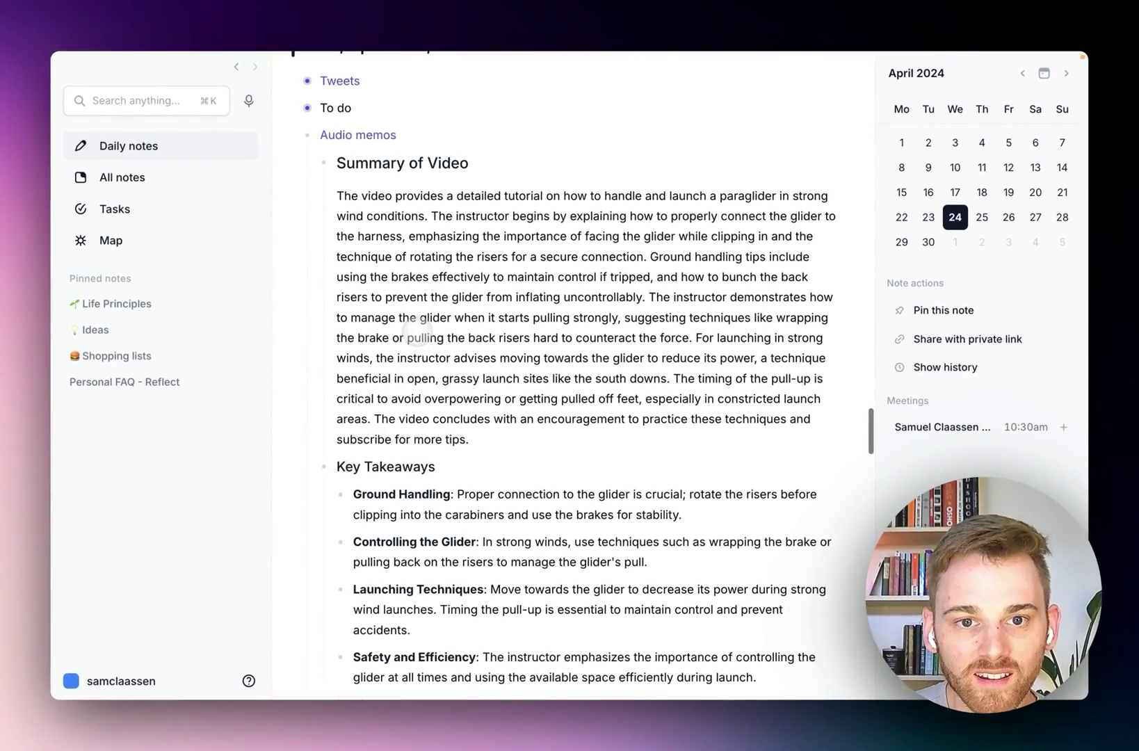
pyautogui.scroll(-4, 418, 332)
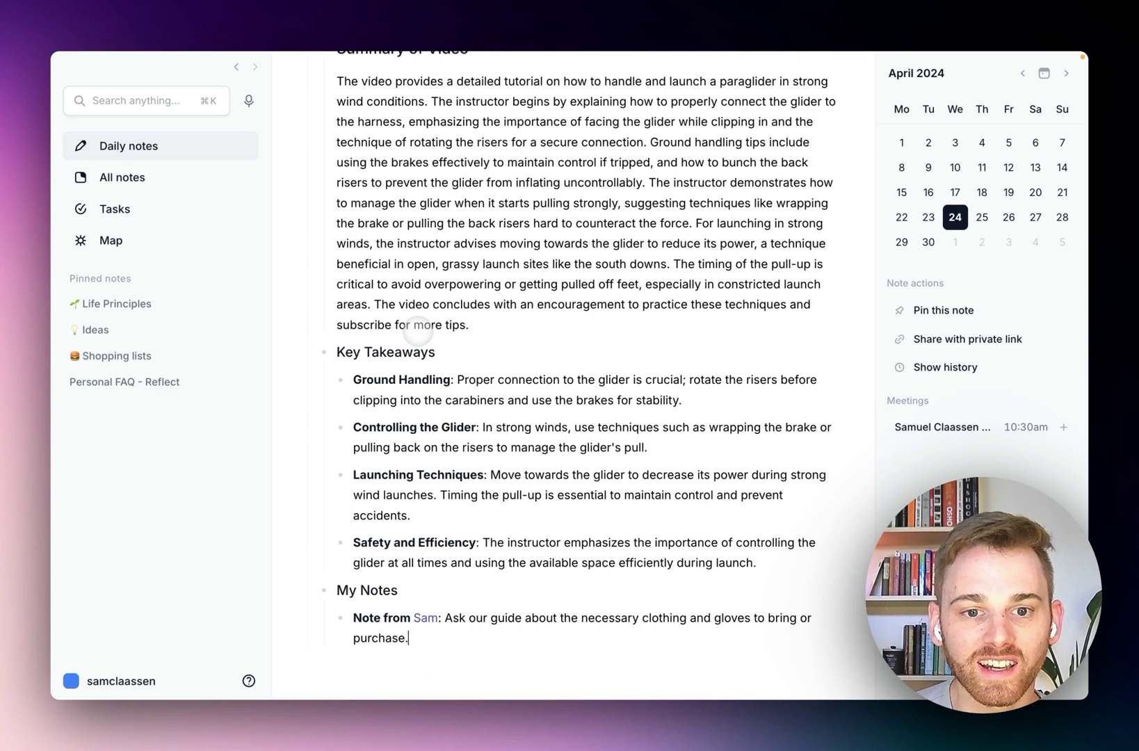
pyautogui.scroll(3, 417, 331)
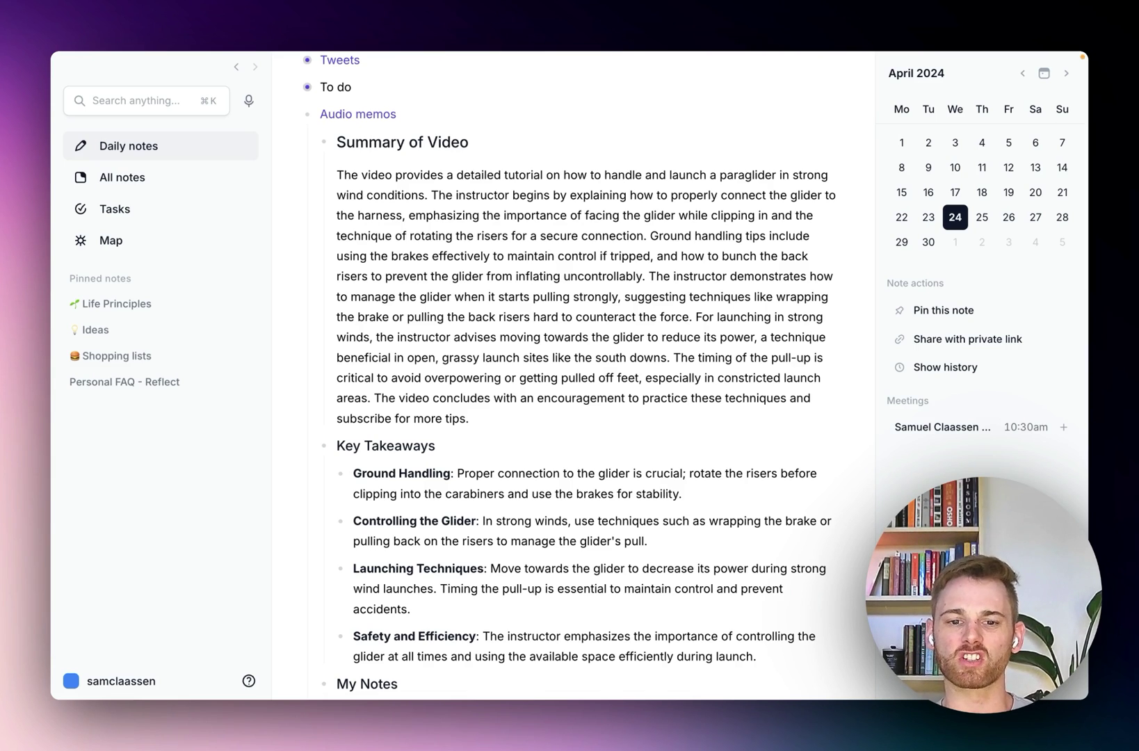
pyautogui.scroll(-2, 462, 272)
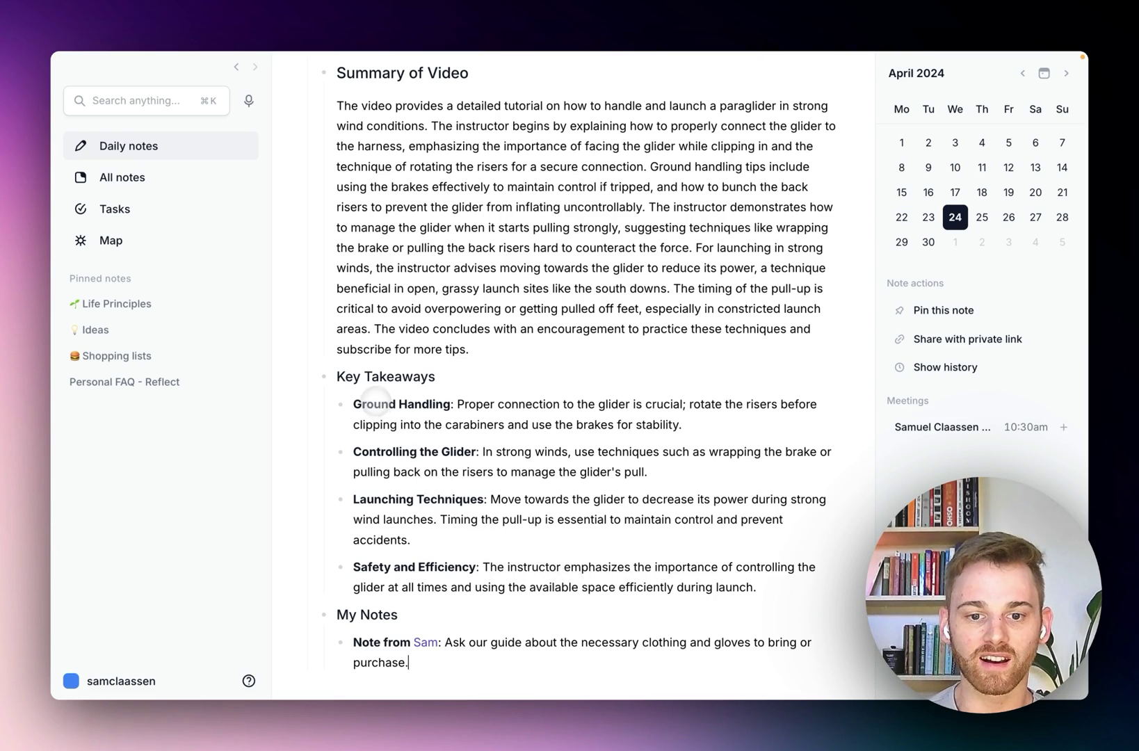
pyautogui.scroll(-3, 403, 455)
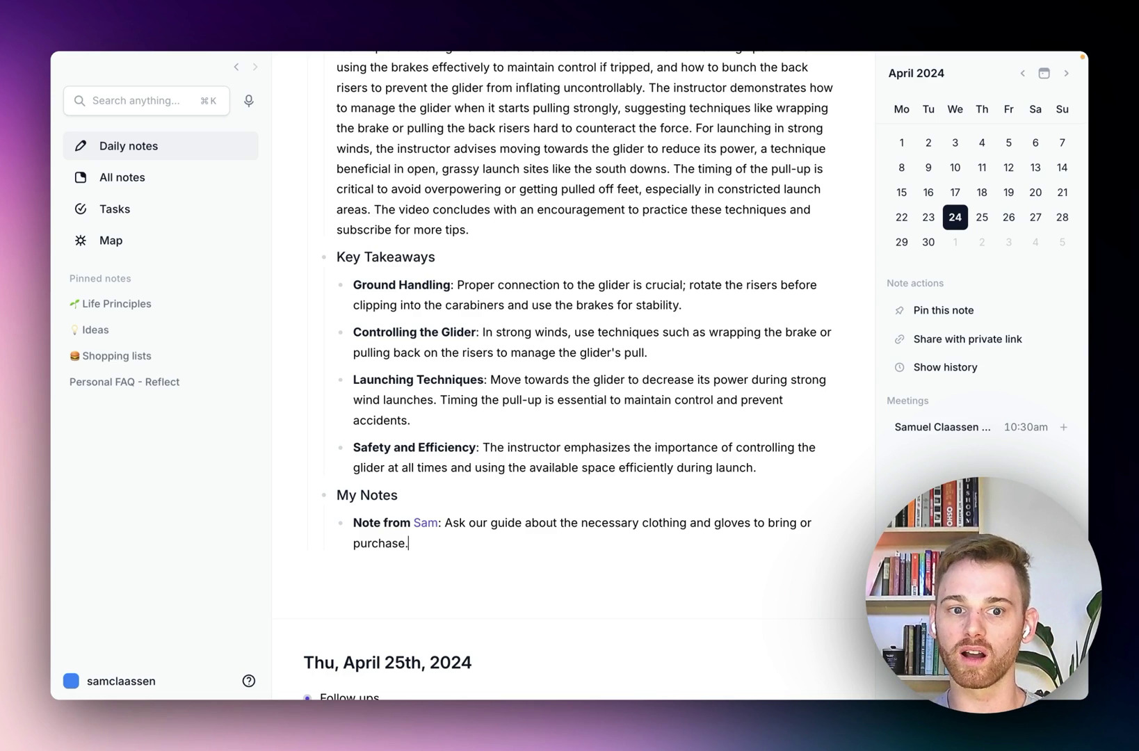
pyautogui.scroll(5, 463, 556)
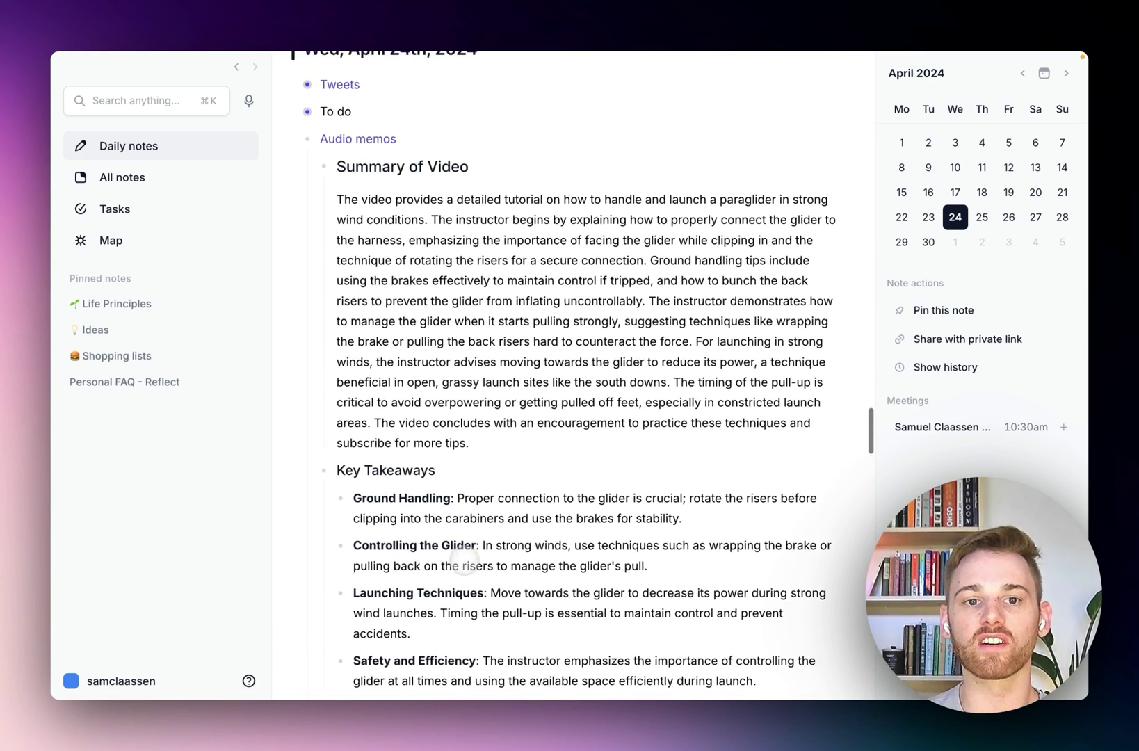
pyautogui.scroll(2, 464, 560)
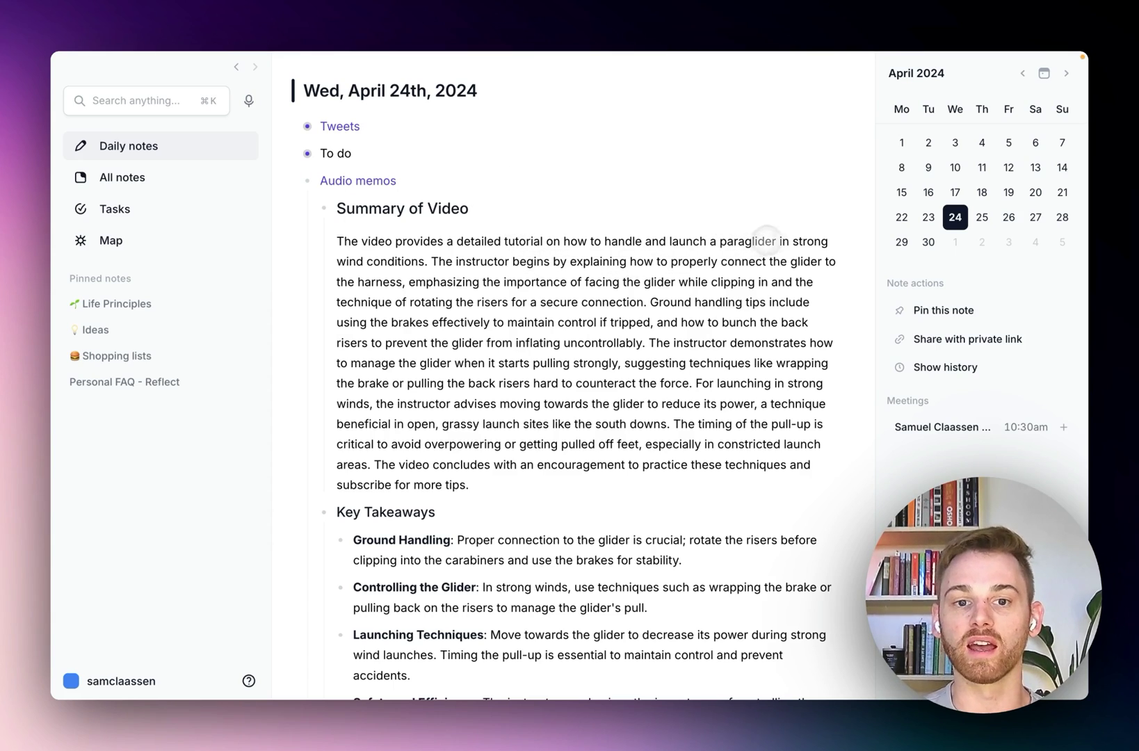
pyautogui.scroll(-5, 696, 299)
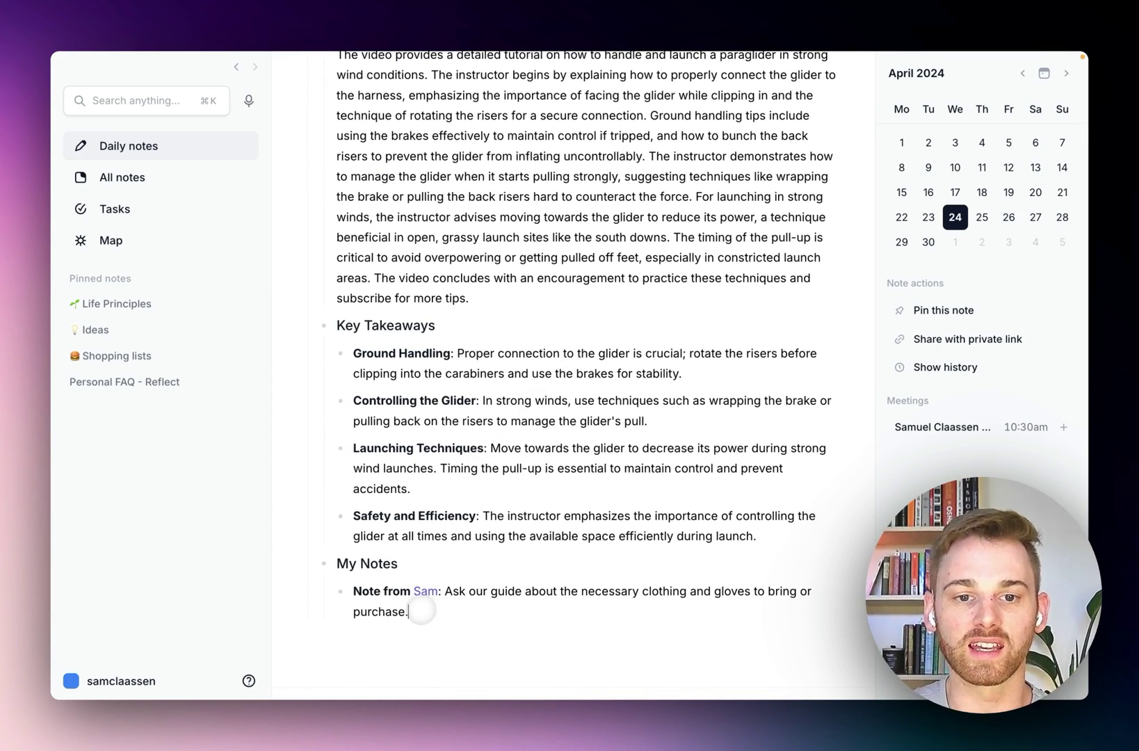
pyautogui.scroll(4, 421, 610)
pyautogui.scroll(-3, 423, 600)
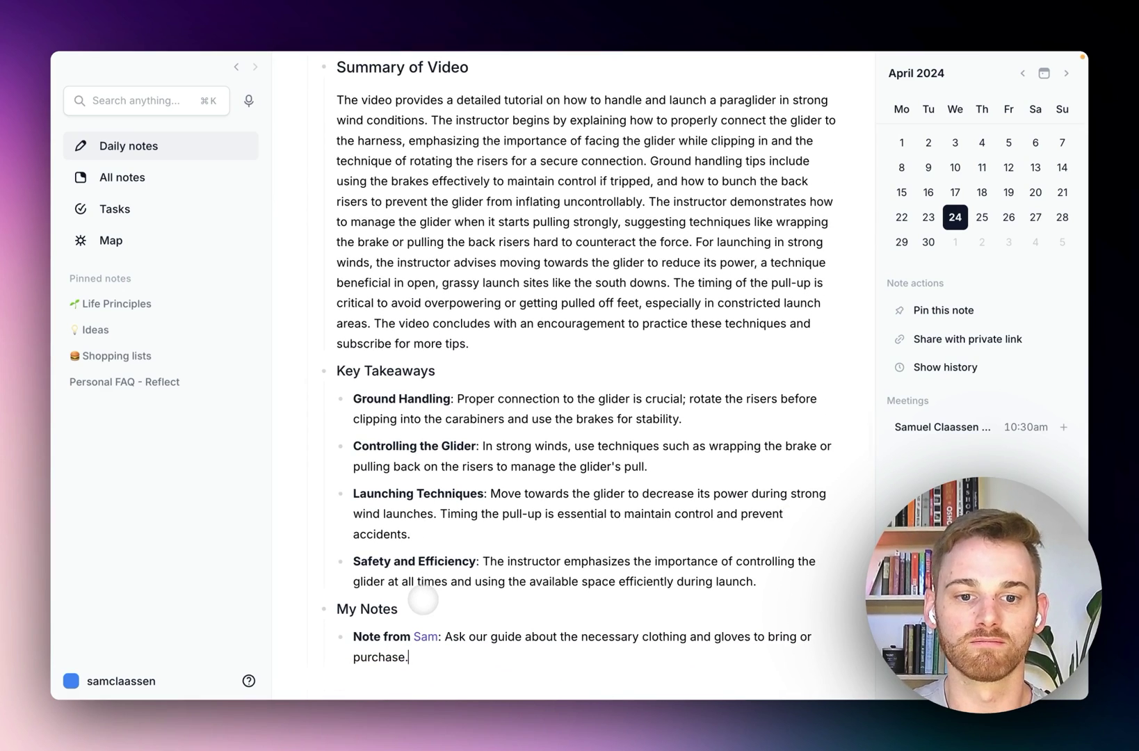
pyautogui.scroll(1, 423, 598)
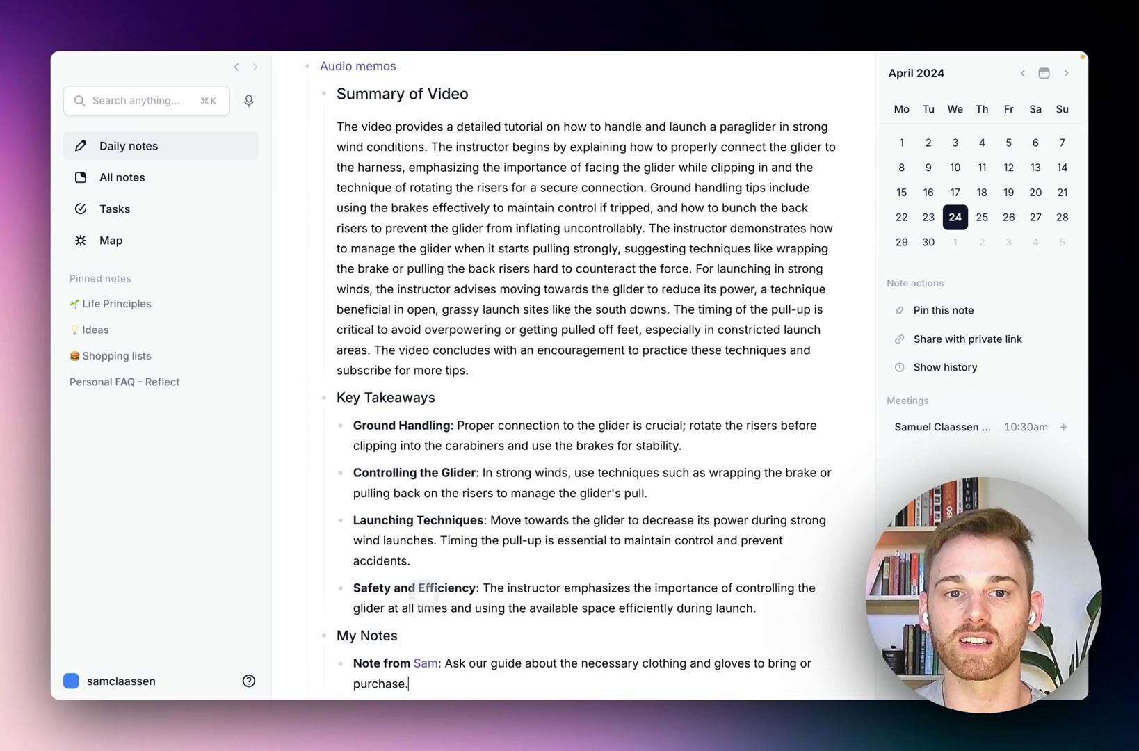
pyautogui.scroll(4, 410, 224)
pyautogui.scroll(1, 418, 205)
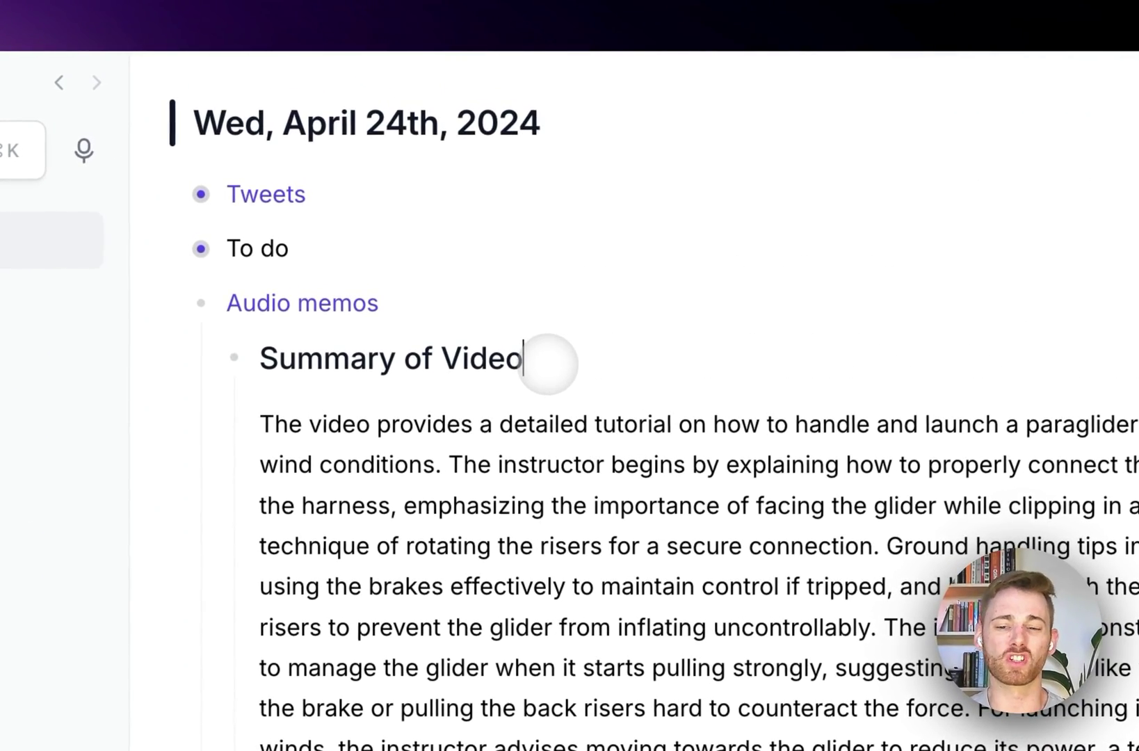
# Change the 'Summary of Video' heading text to 'Video on PG Ground-handling'.
pyautogui.tripleClick(548, 363)
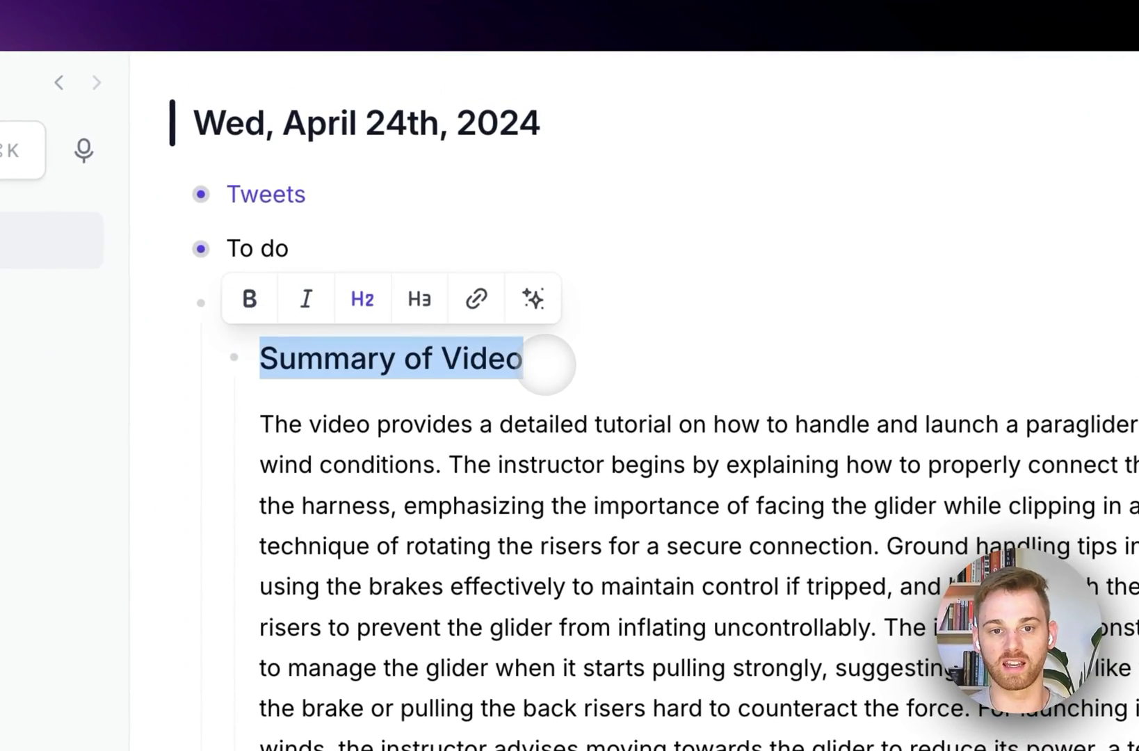
pyautogui.write('Video on ')
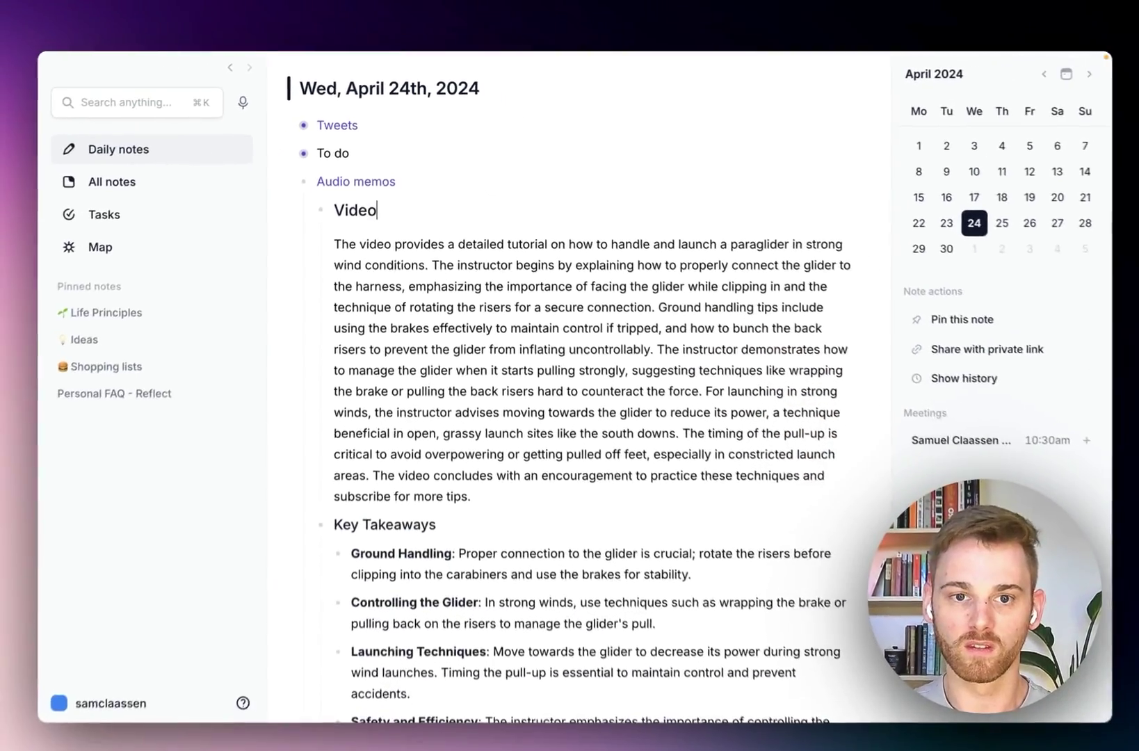
pyautogui.write('PG Ground')
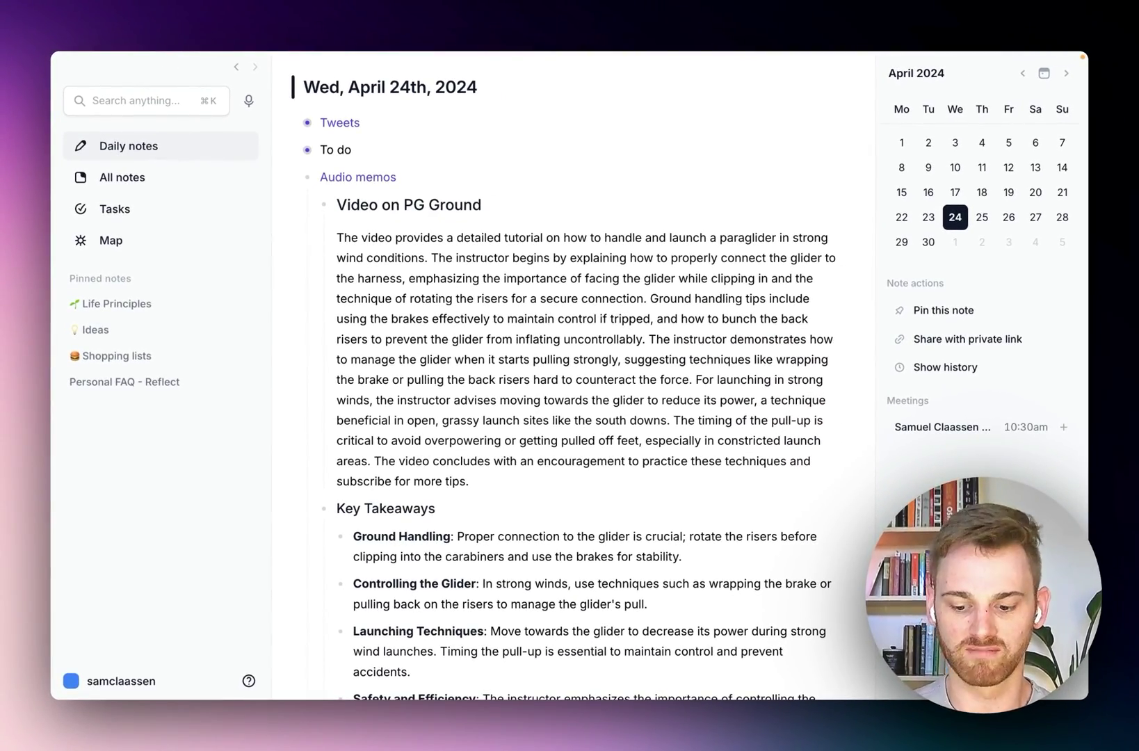
pyautogui.write('-handling')
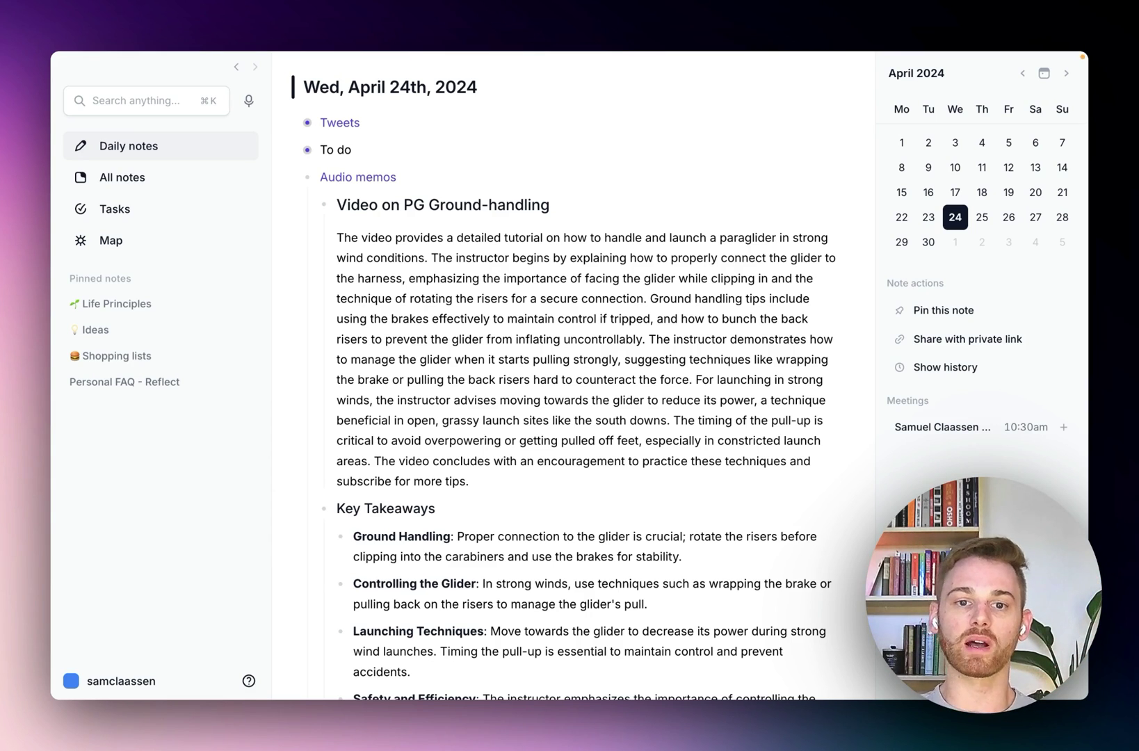
pyautogui.scroll(-5, 473, 201)
pyautogui.scroll(3, 472, 229)
pyautogui.scroll(-3, 471, 228)
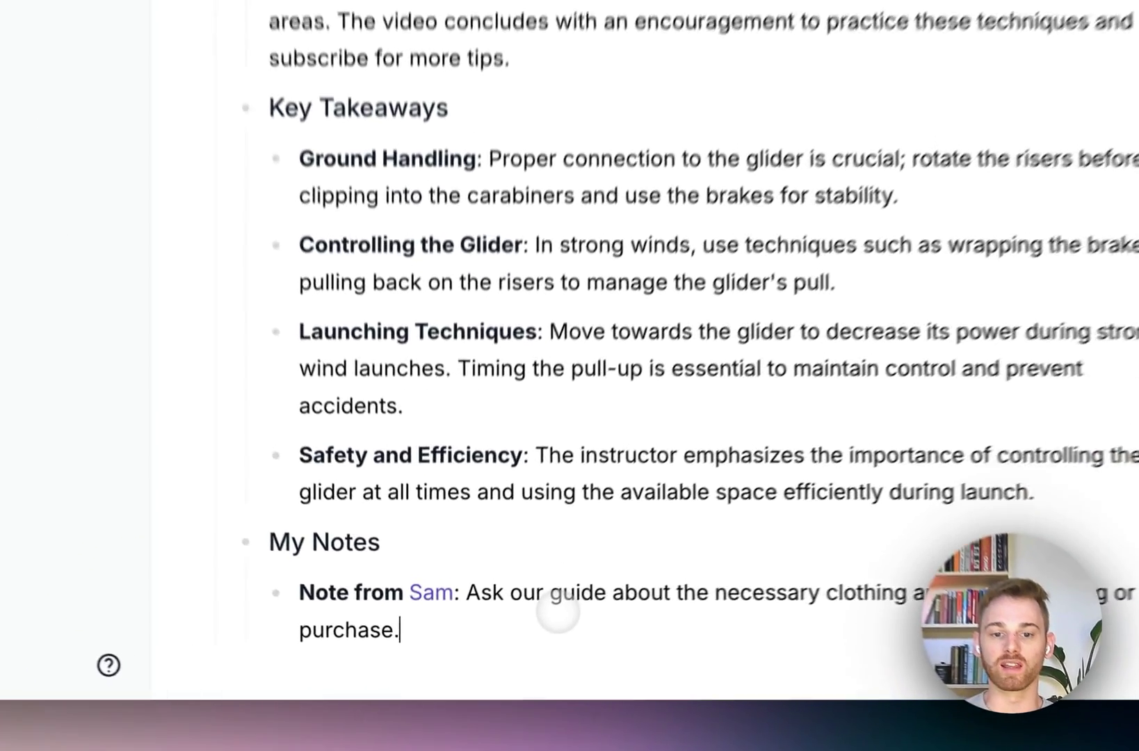
pyautogui.tripleClick(495, 650)
pyautogui.click(495, 664)
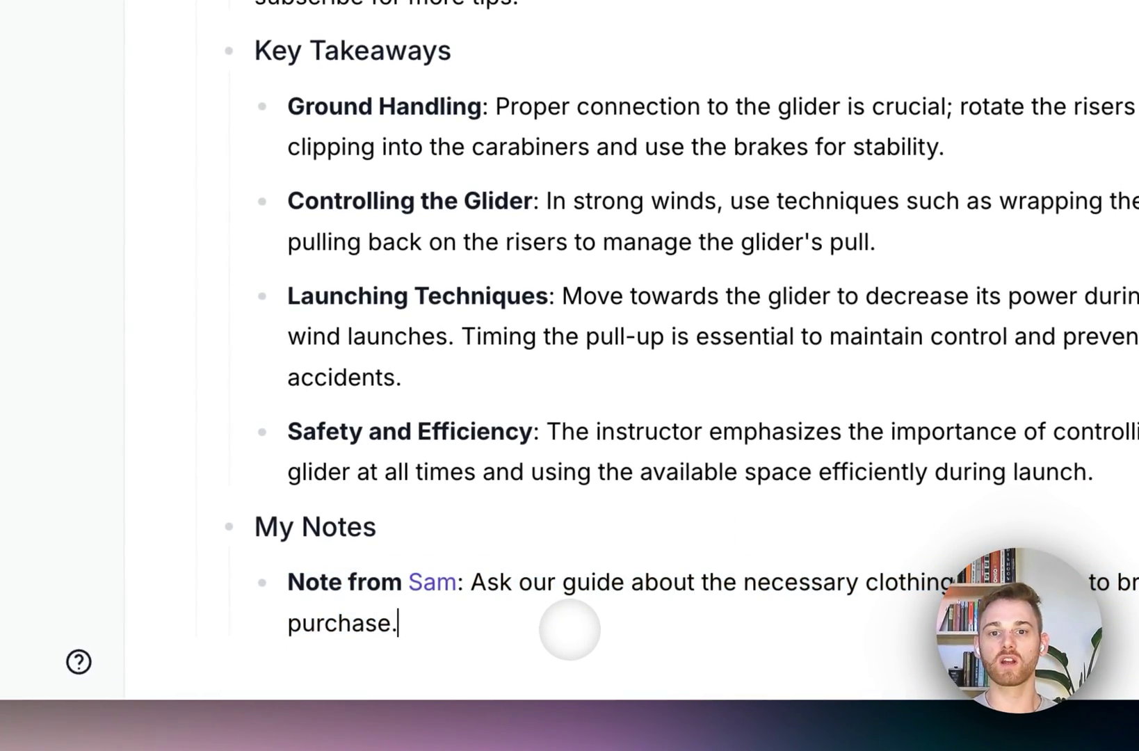